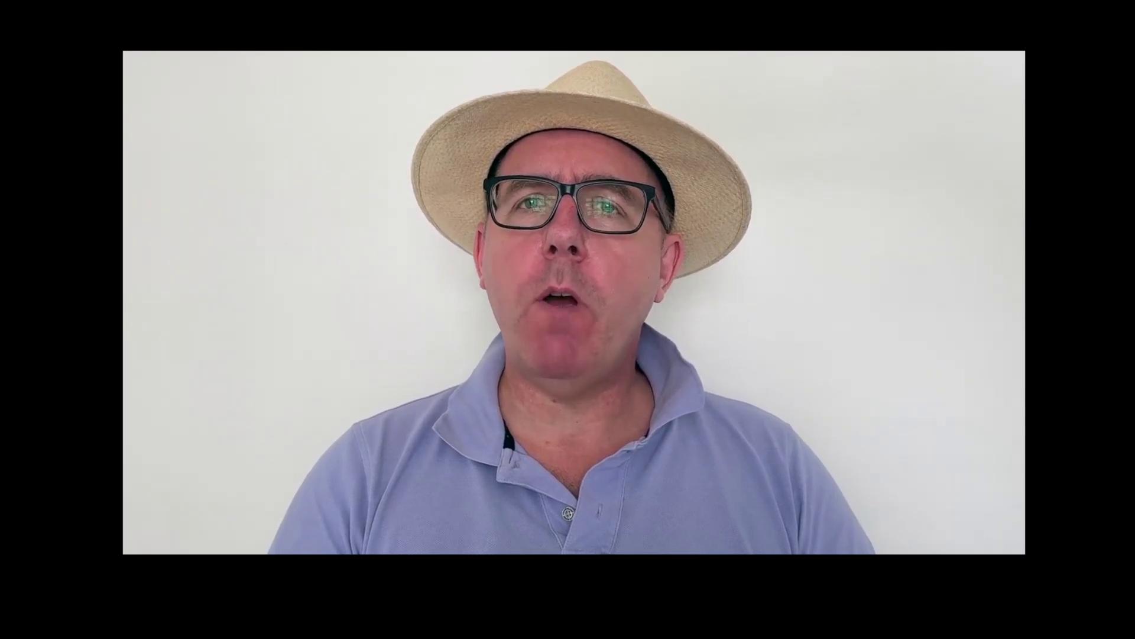
Review the five questions in B3:B7 and try answering Blue in cell C3
drag(334, 216, 330, 319)
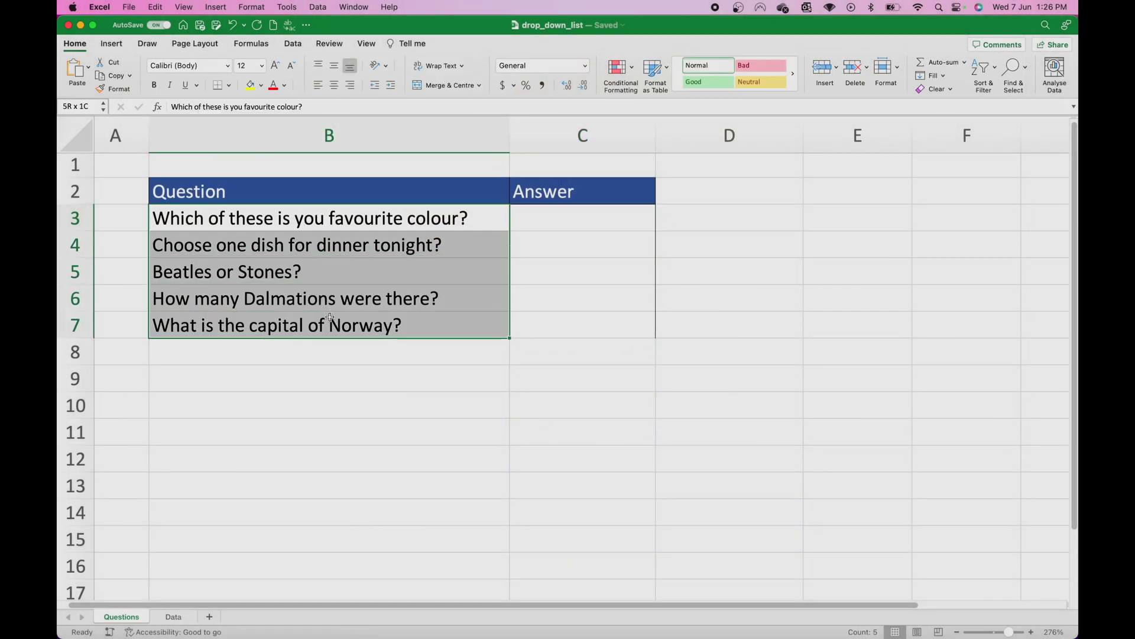
click(332, 218)
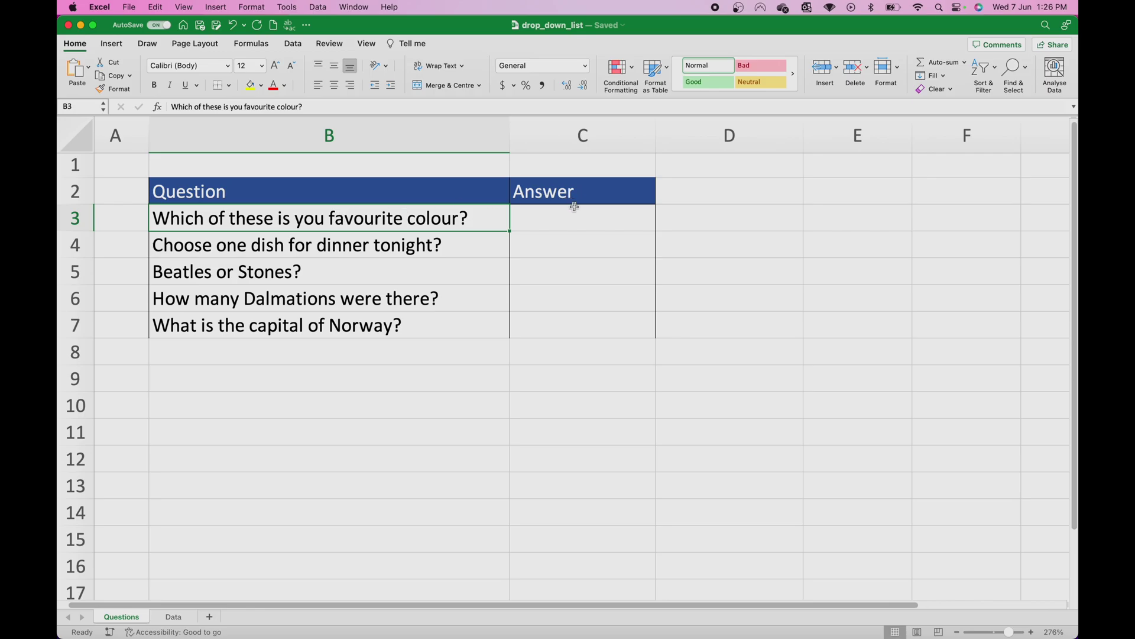
click(577, 215)
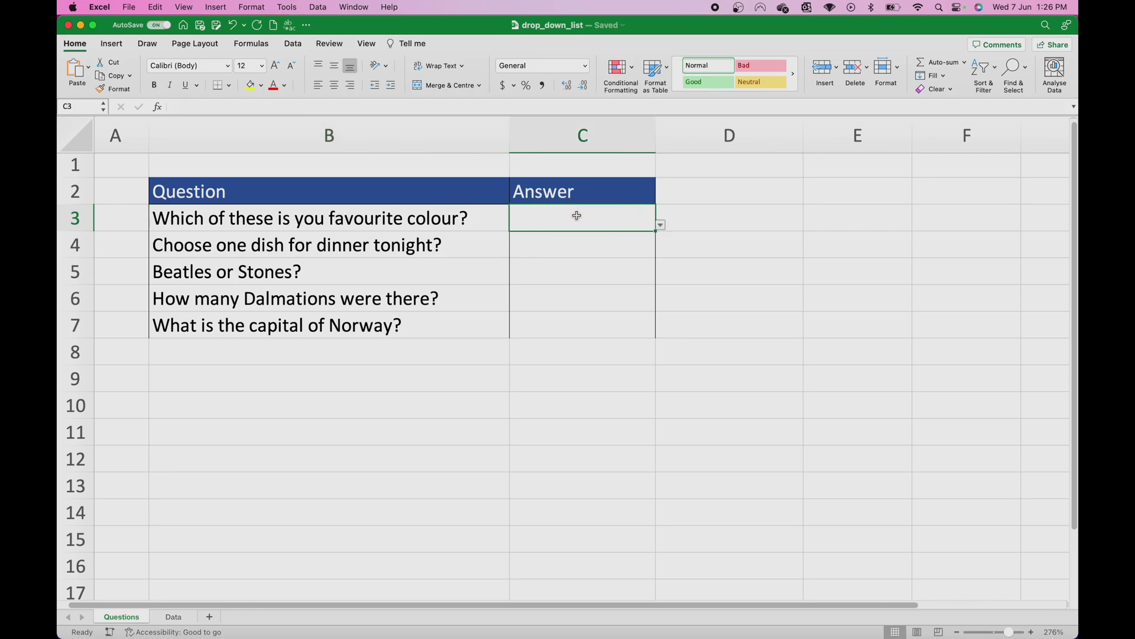
click(661, 227)
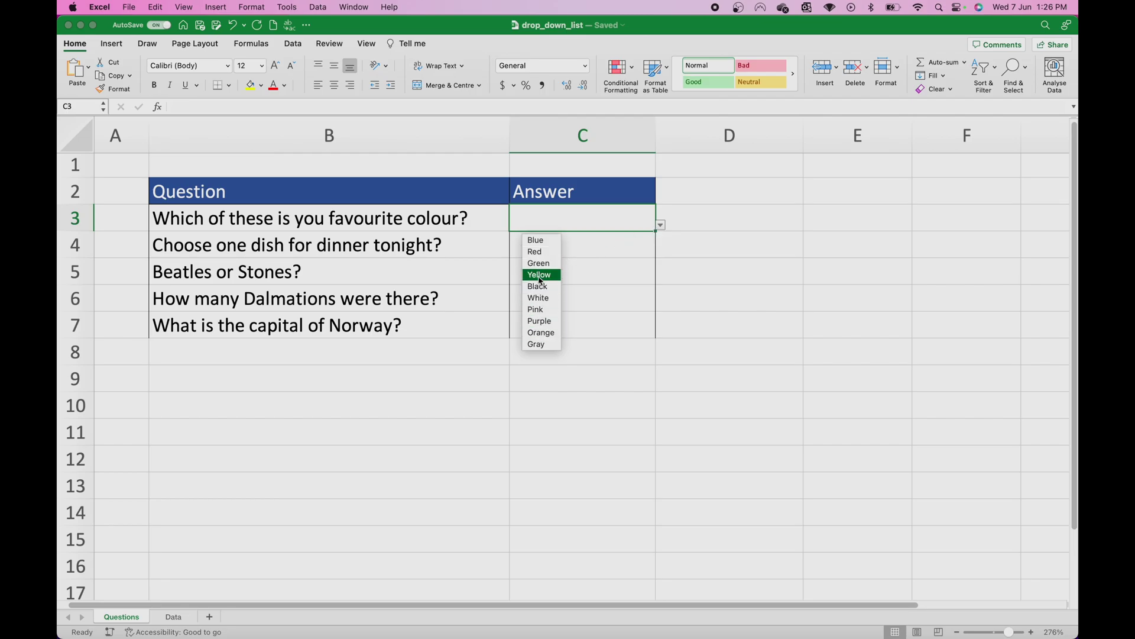
click(540, 243)
click(744, 213)
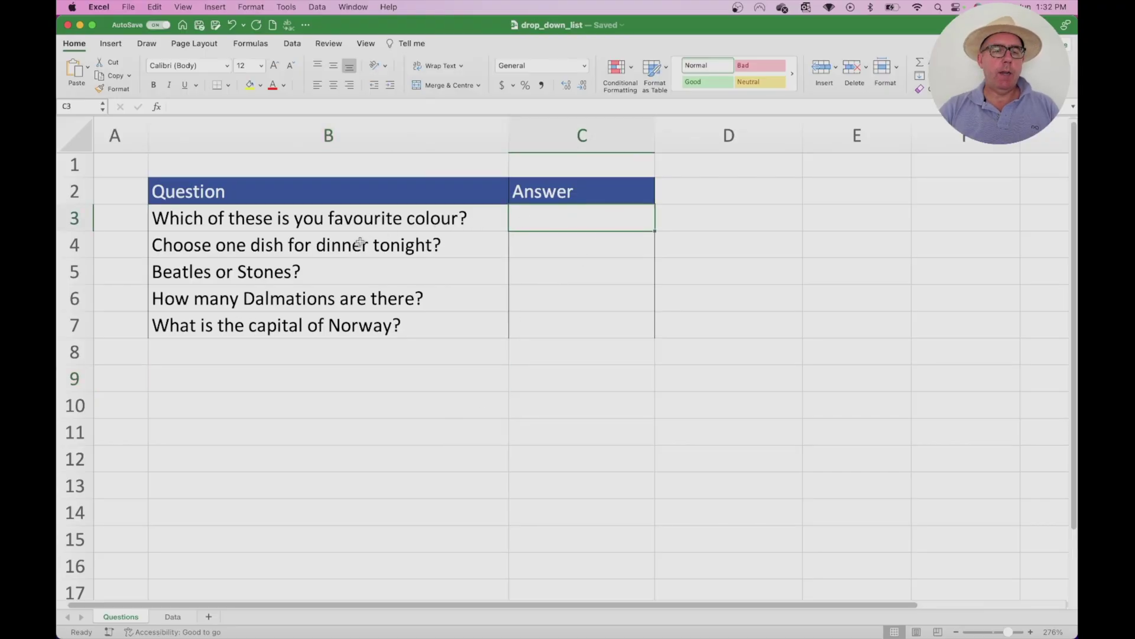
drag(329, 244, 332, 327)
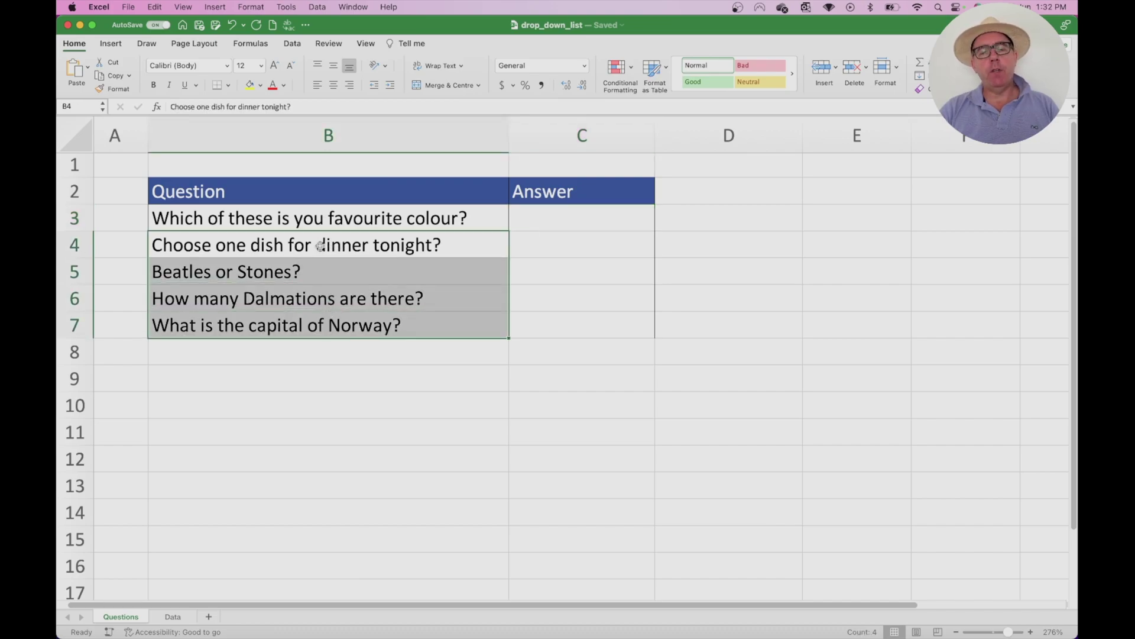
click(283, 269)
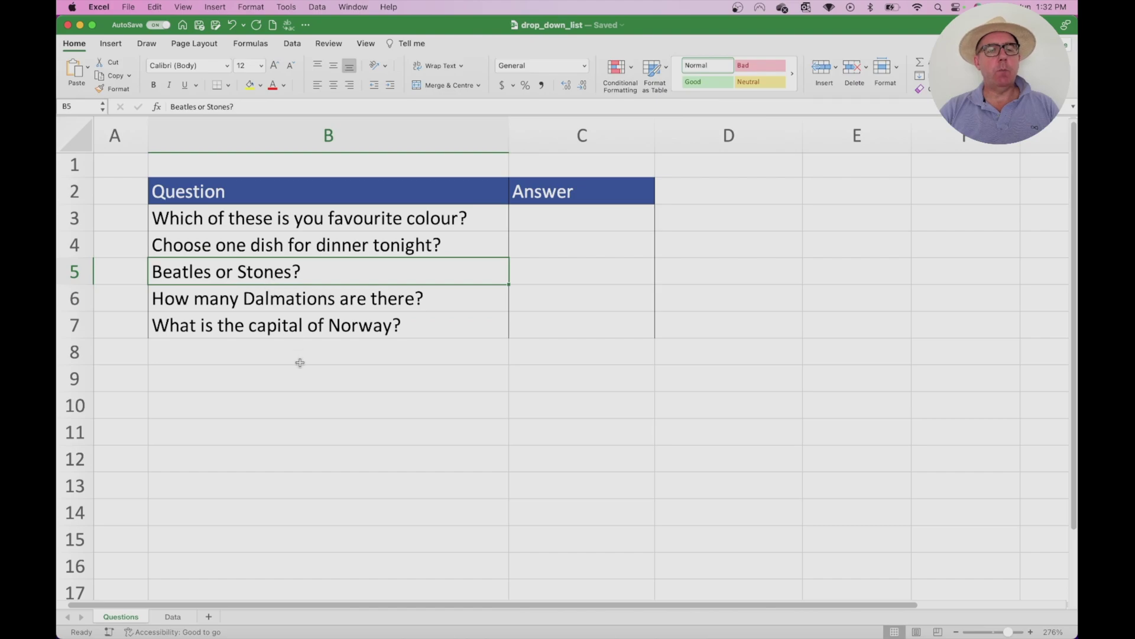
click(285, 297)
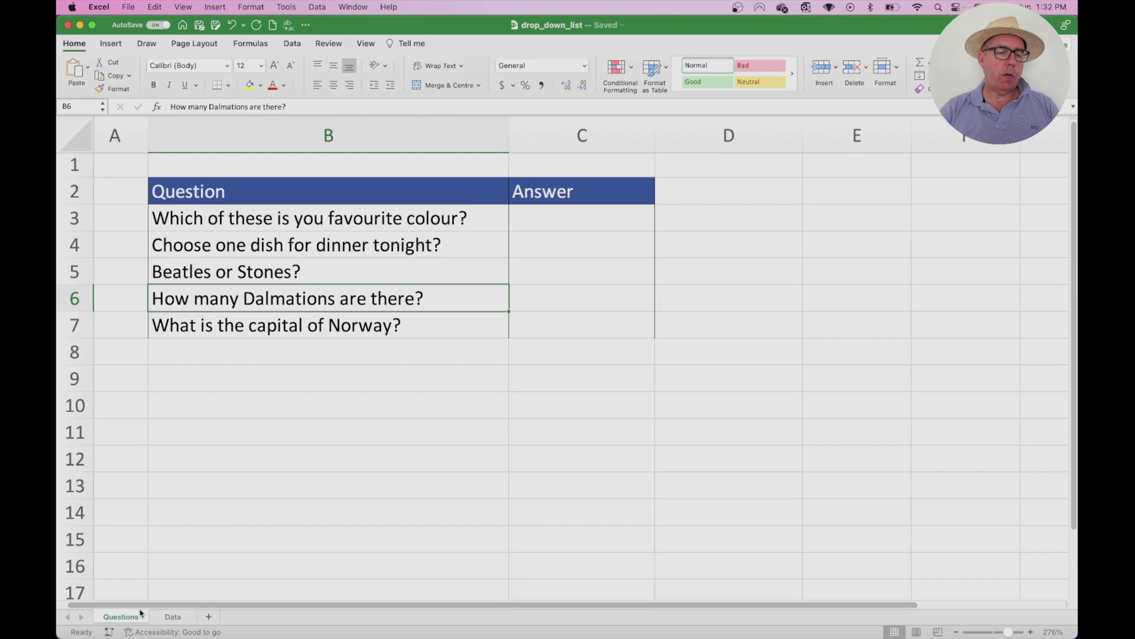
On the Data sheet, select the answer ranges A2:A11, B2:B11, C2:C3, D2:D6 and E2:E6
click(173, 616)
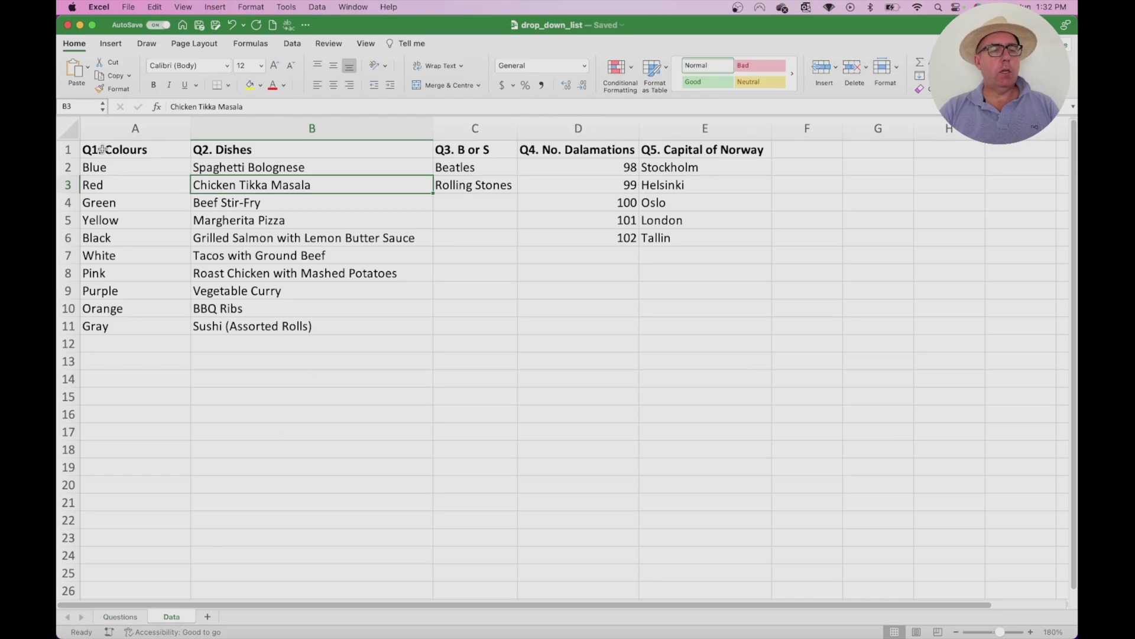
drag(102, 149, 739, 150)
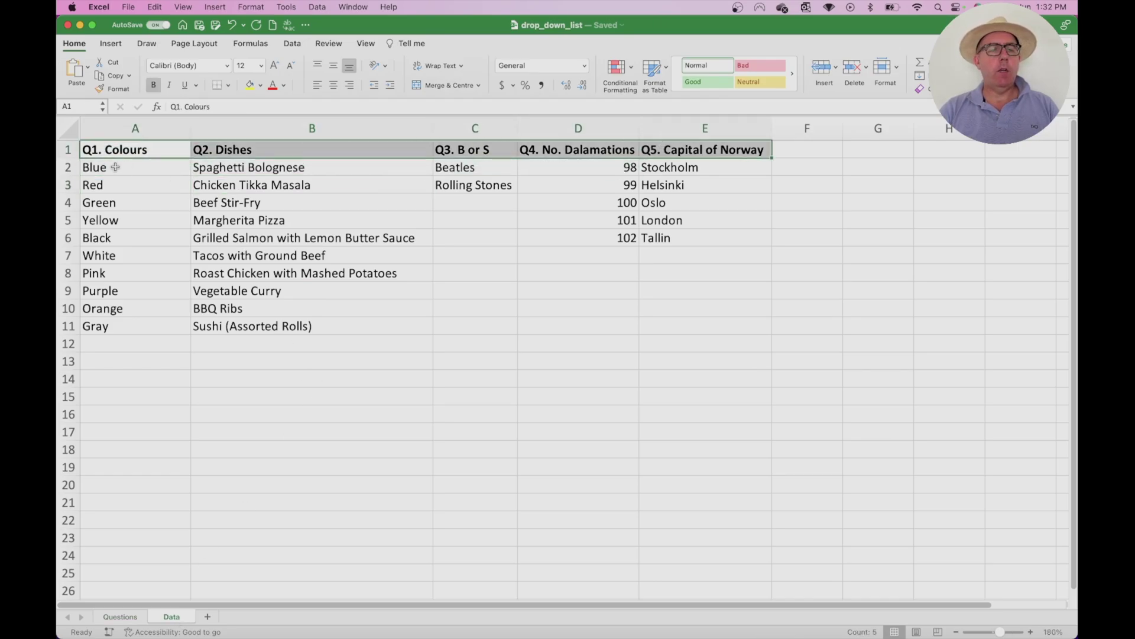
drag(116, 168, 120, 321)
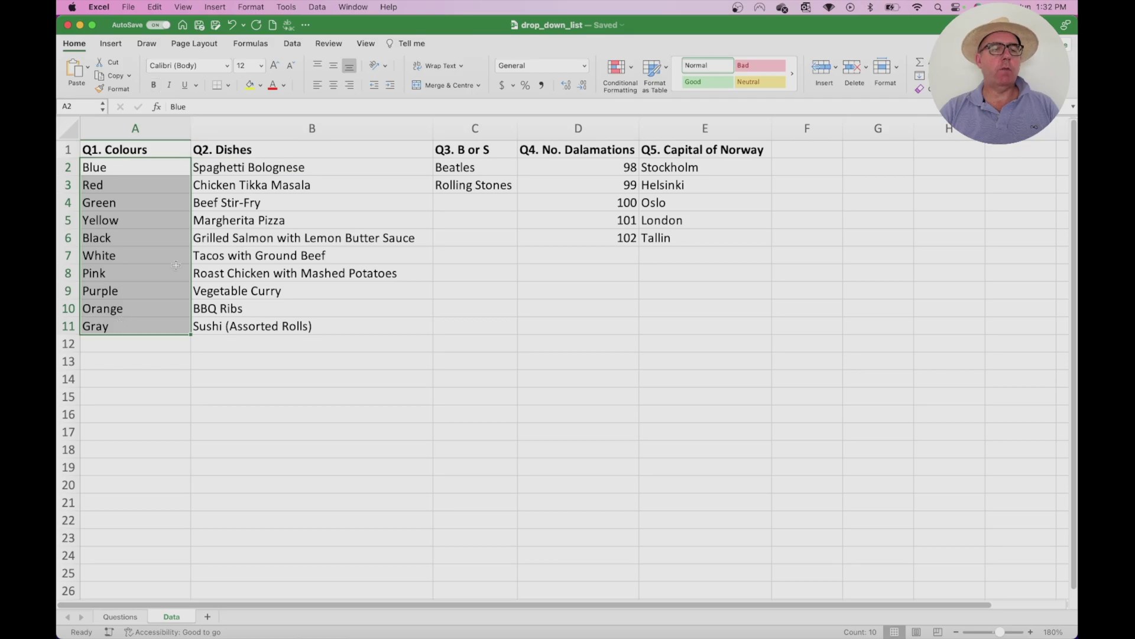
drag(278, 168, 283, 318)
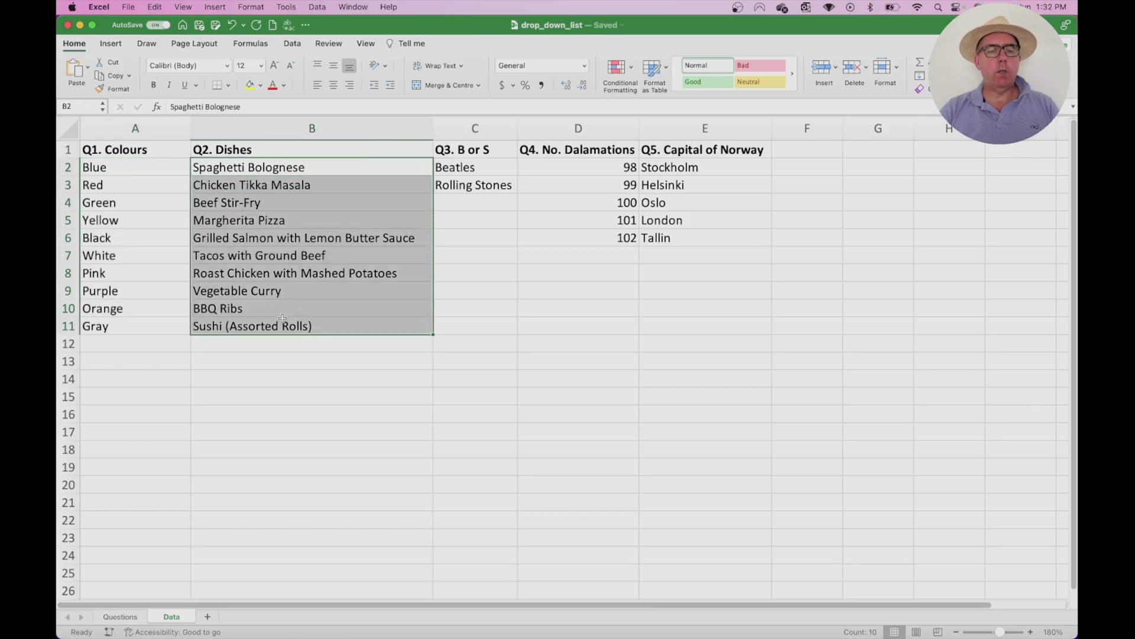
drag(478, 167, 482, 184)
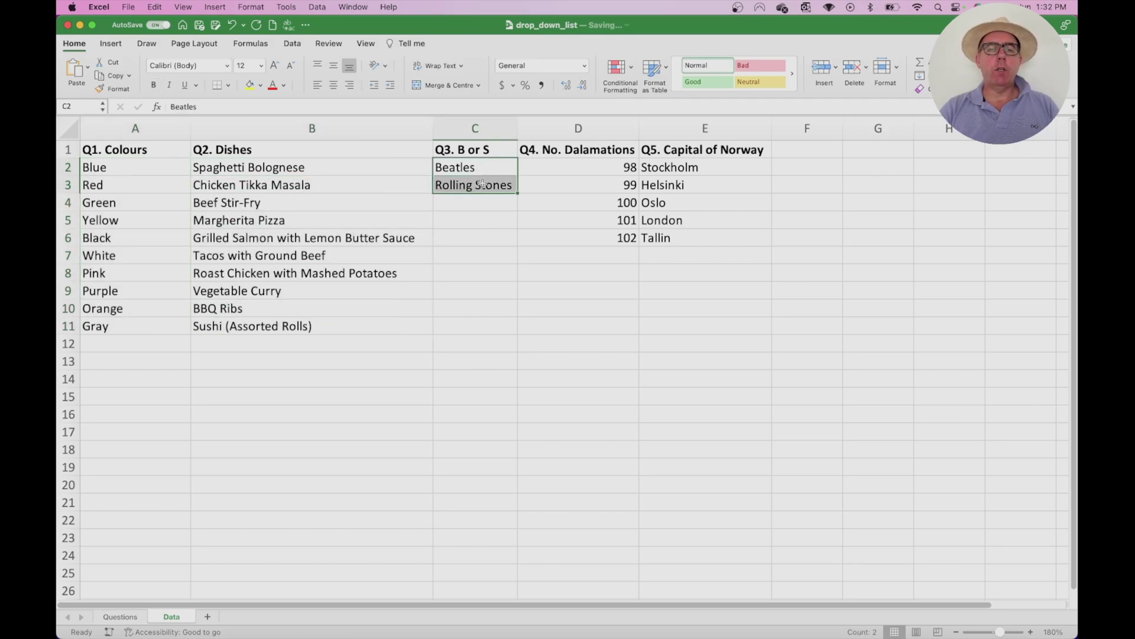
drag(575, 168, 576, 231)
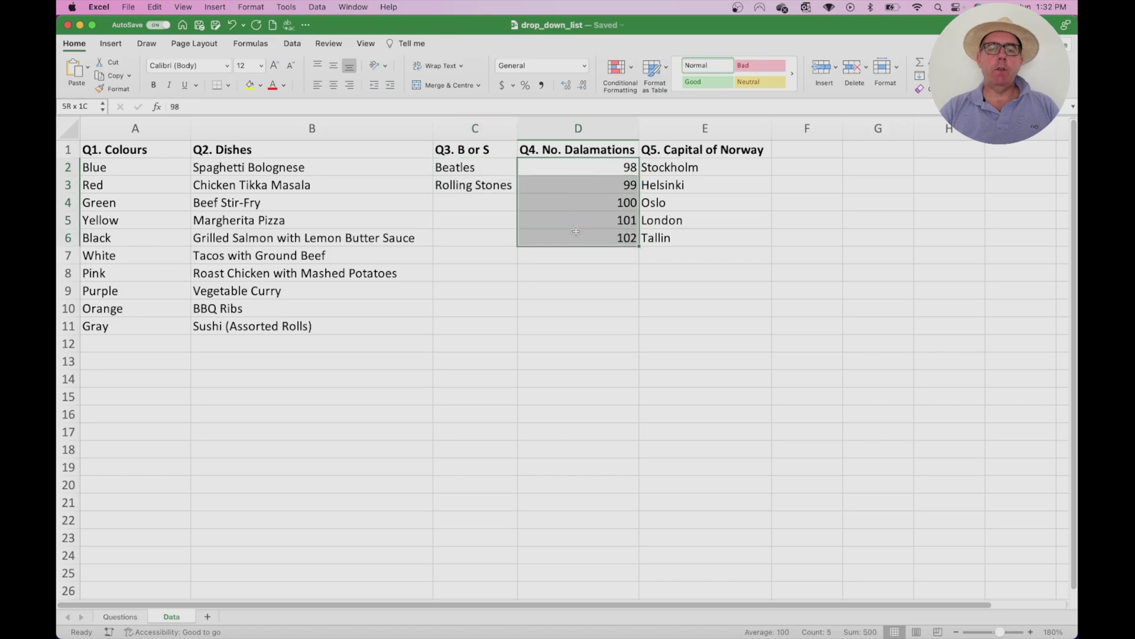
drag(677, 163, 678, 243)
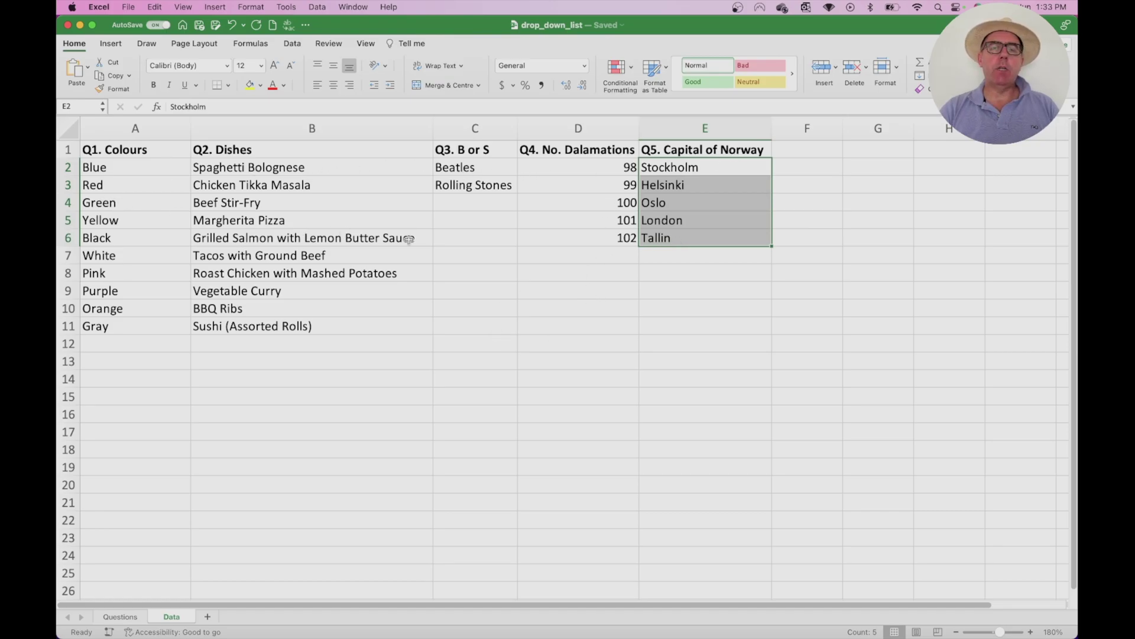
Return to the Questions sheet with cell C3 selected and the Data ribbon showing
click(121, 617)
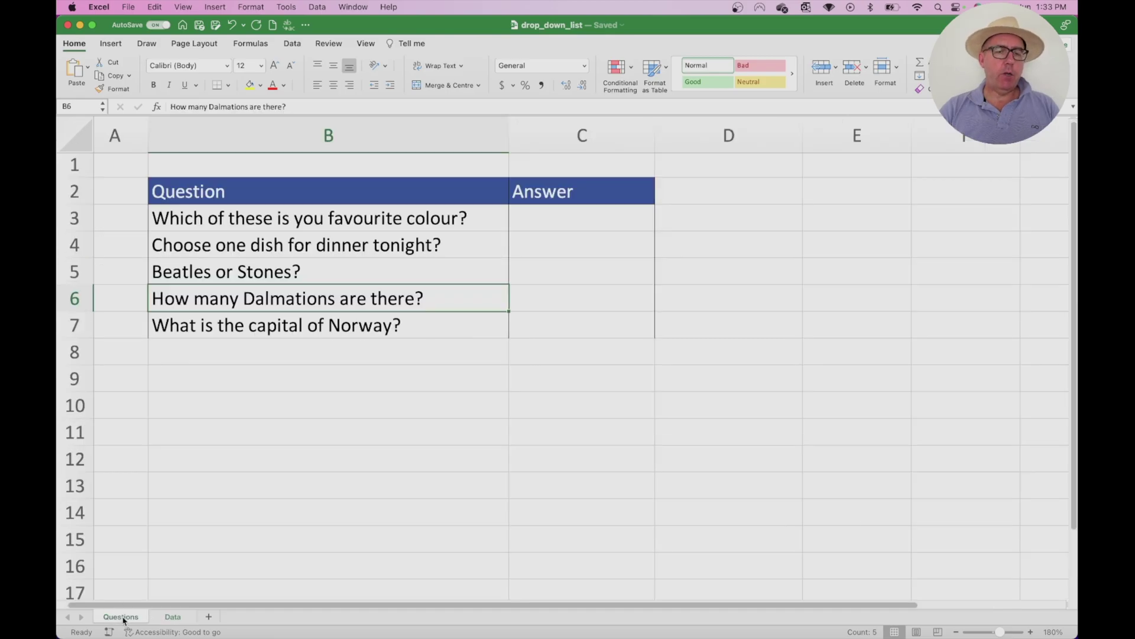
click(593, 219)
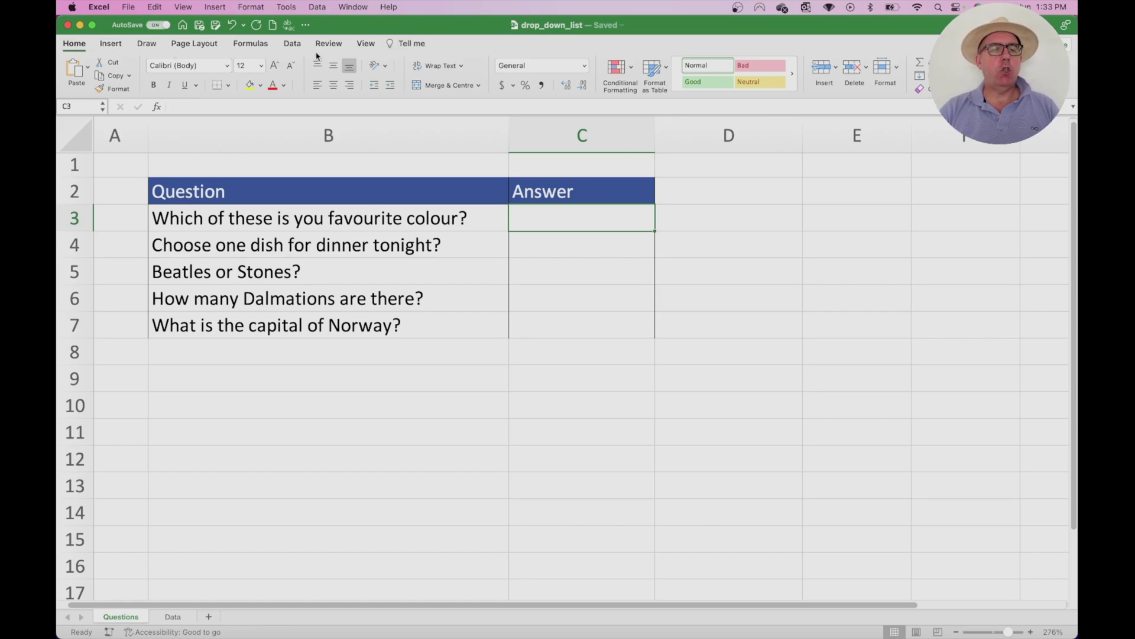
click(291, 45)
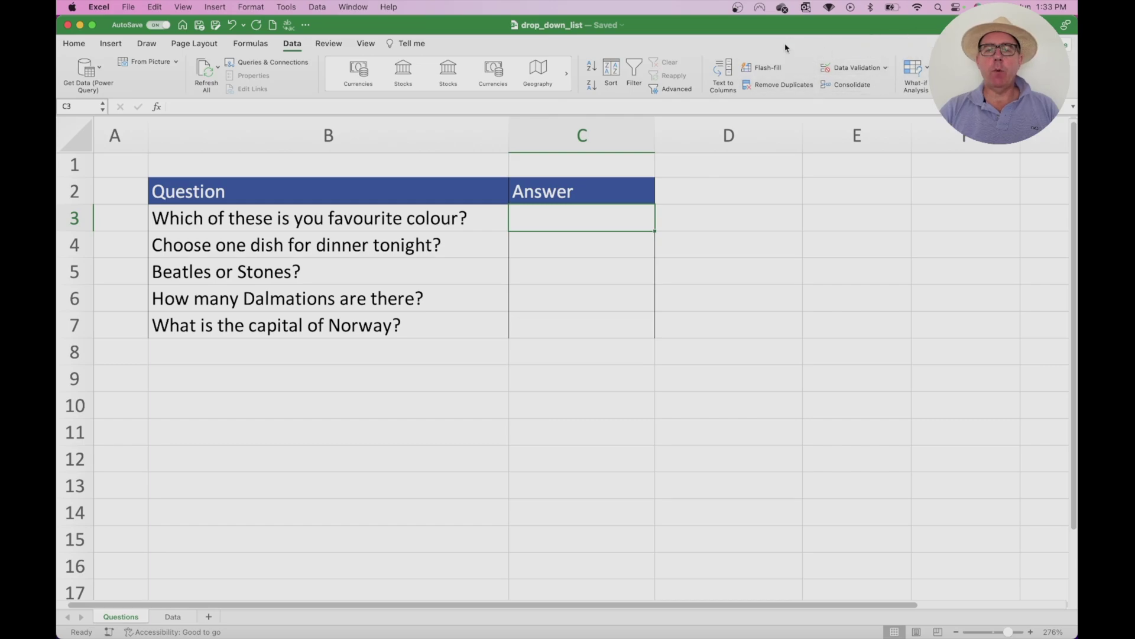
Add a List data validation to C3 with source Data!$A$2:$A$11
click(870, 69)
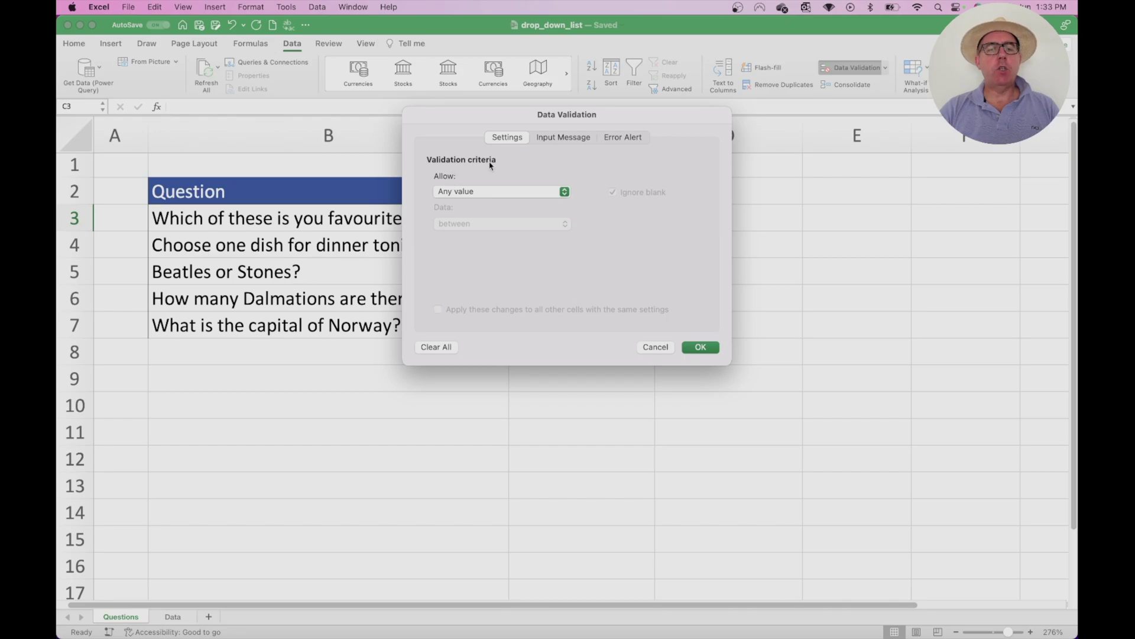
click(481, 192)
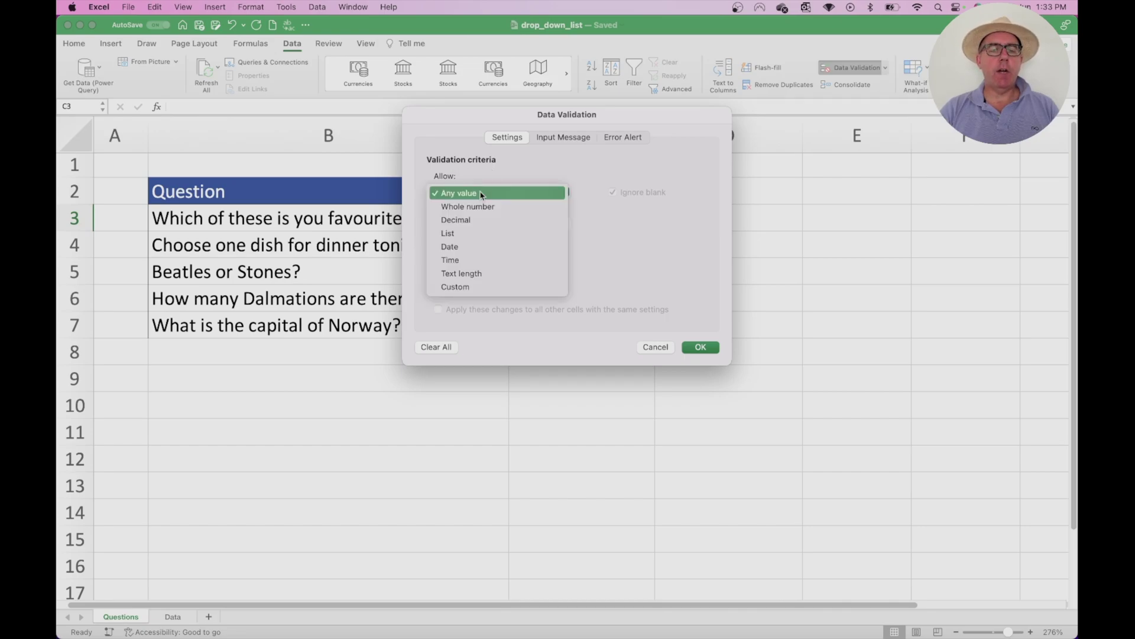
click(471, 231)
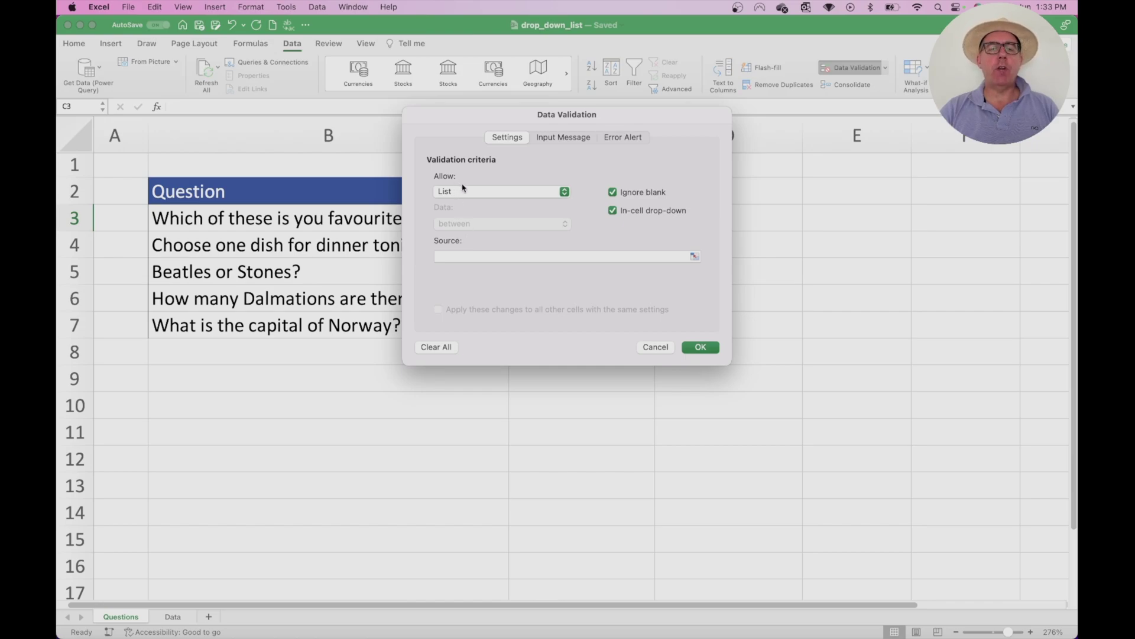
click(494, 256)
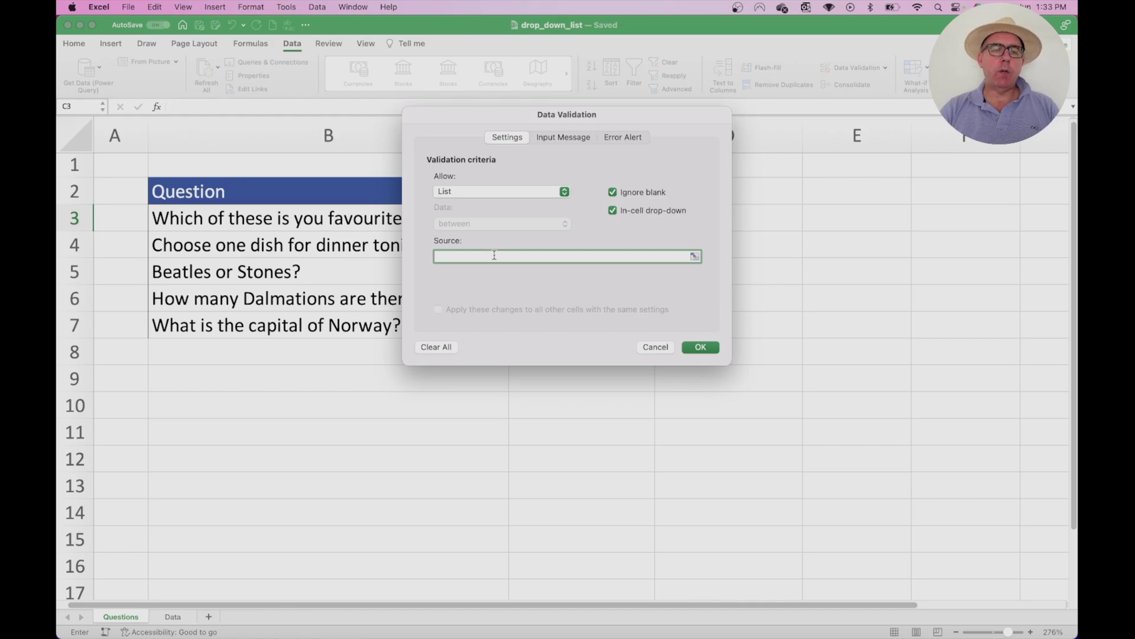
click(173, 617)
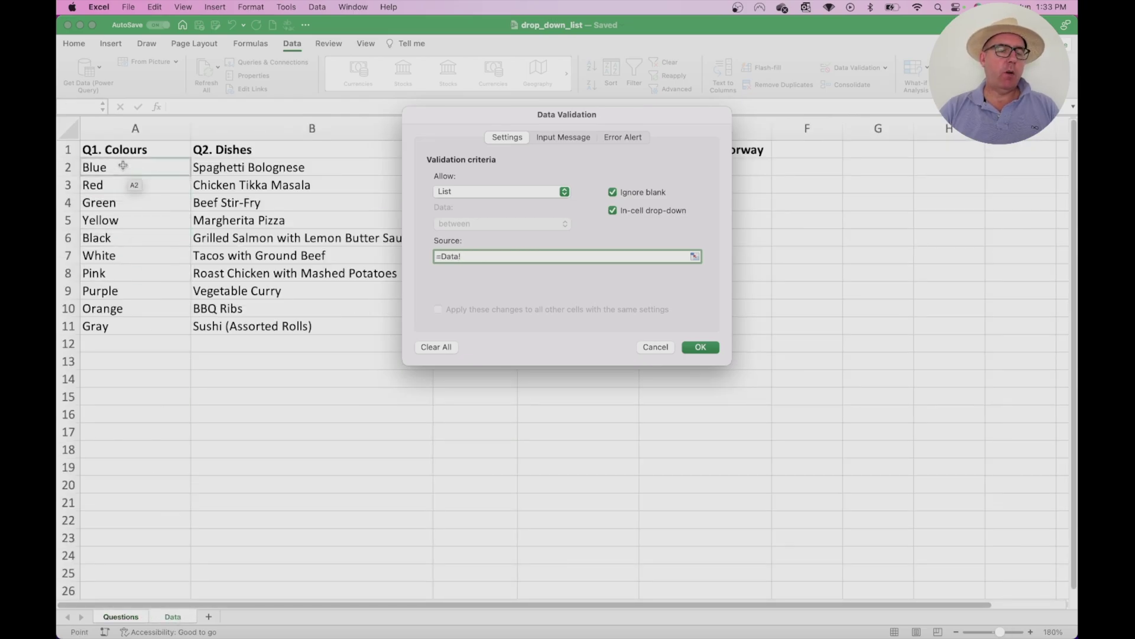
drag(123, 165, 116, 330)
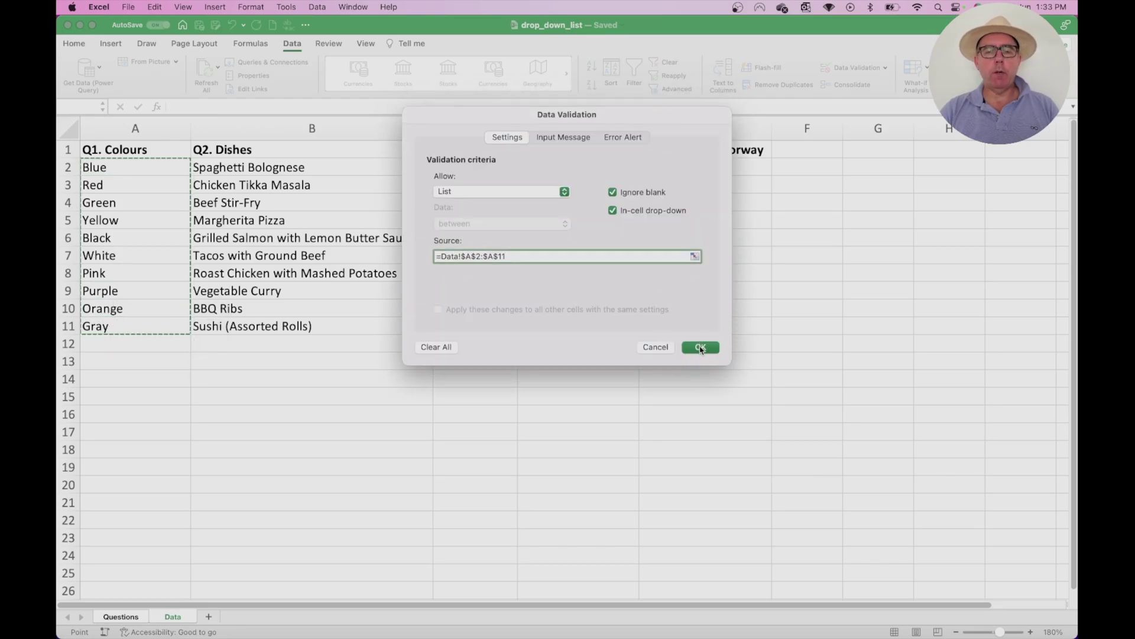
click(700, 348)
click(504, 383)
Test C3's drop-down by choosing Black, then changing the answer to Red
click(597, 223)
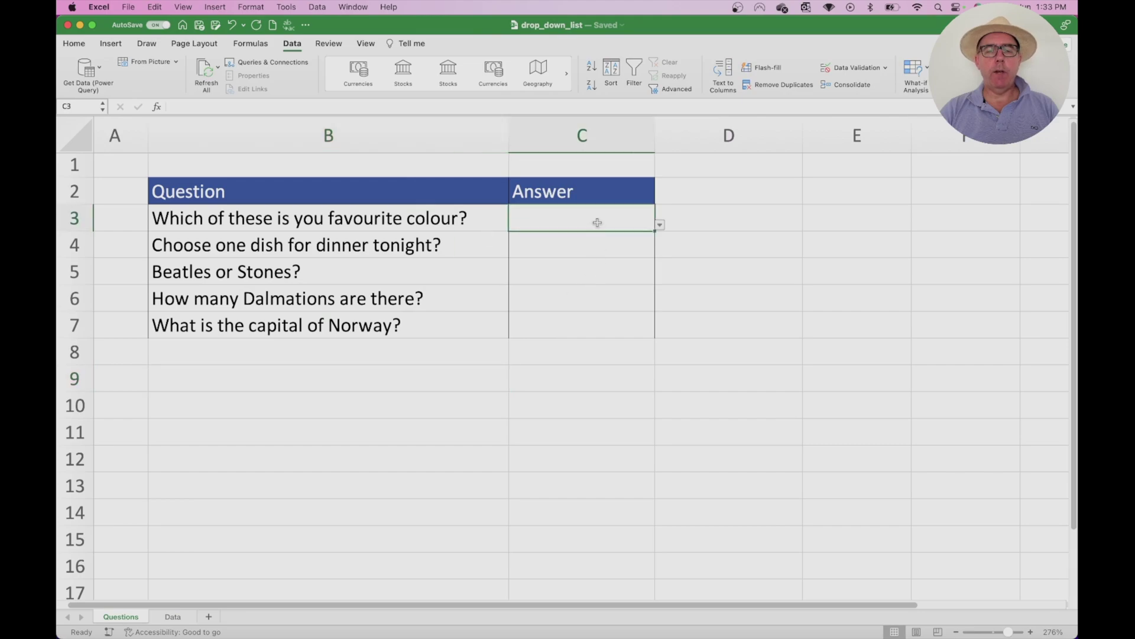
click(660, 225)
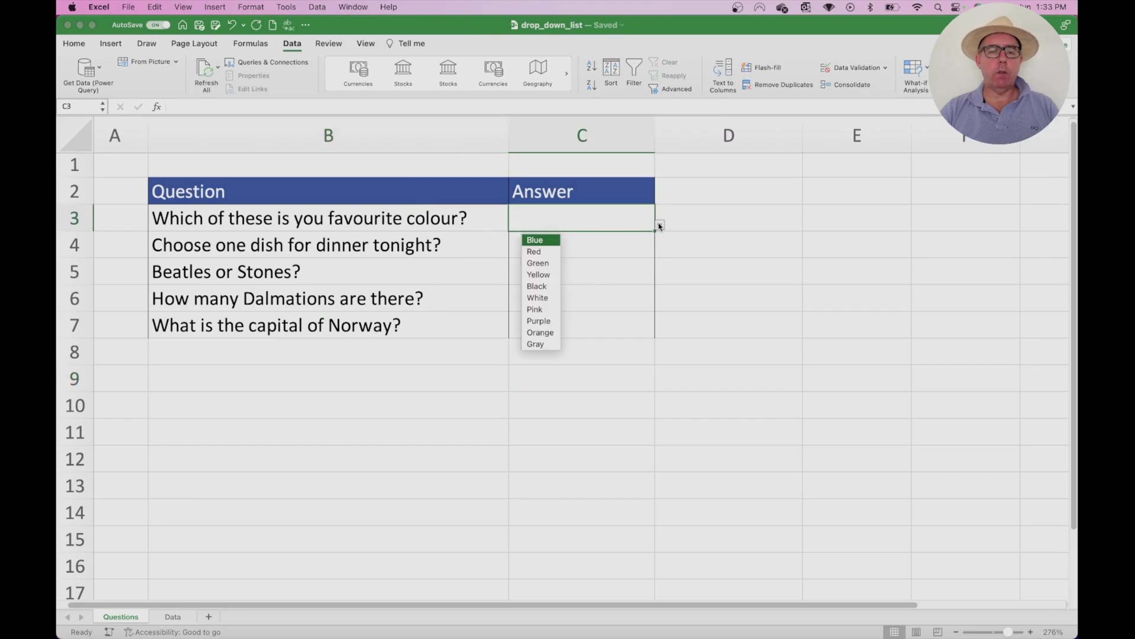
click(544, 285)
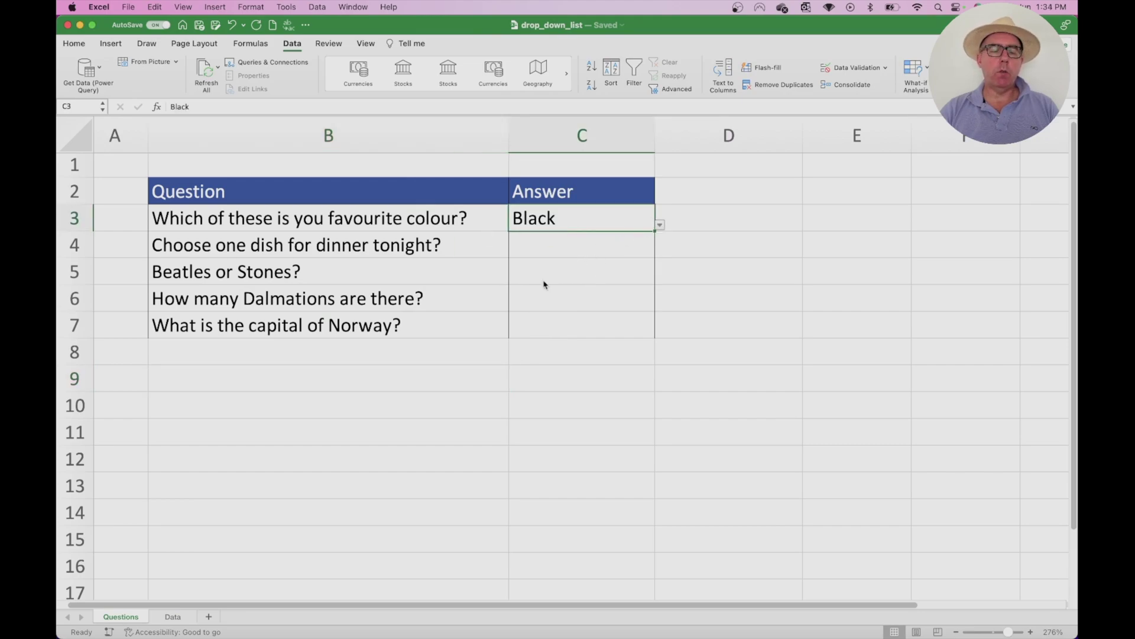
click(660, 225)
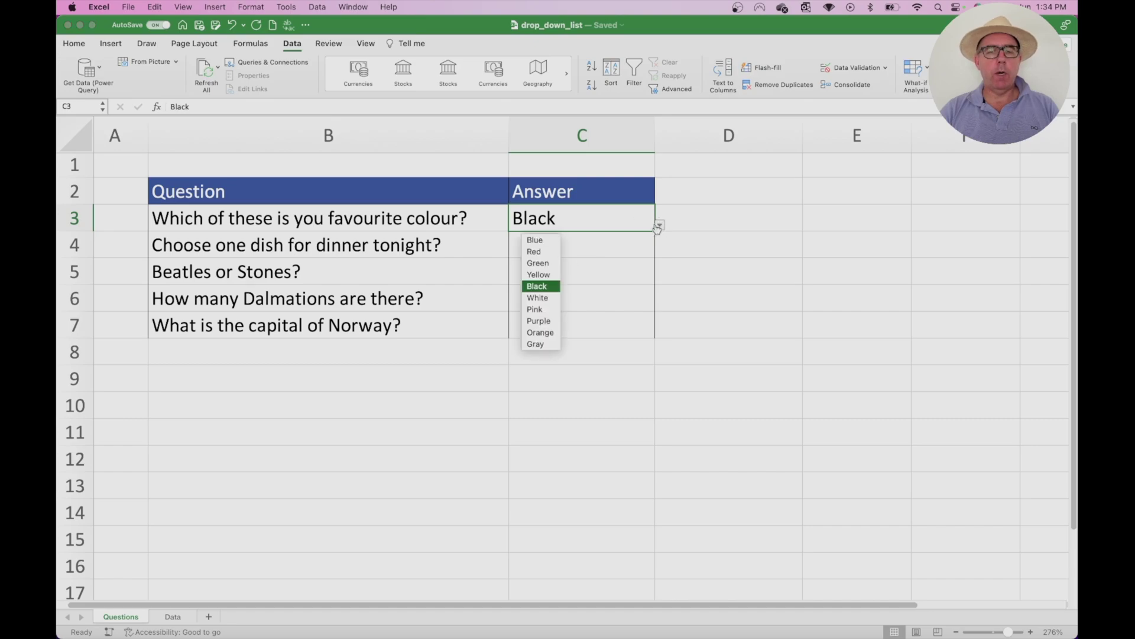
click(546, 255)
click(563, 249)
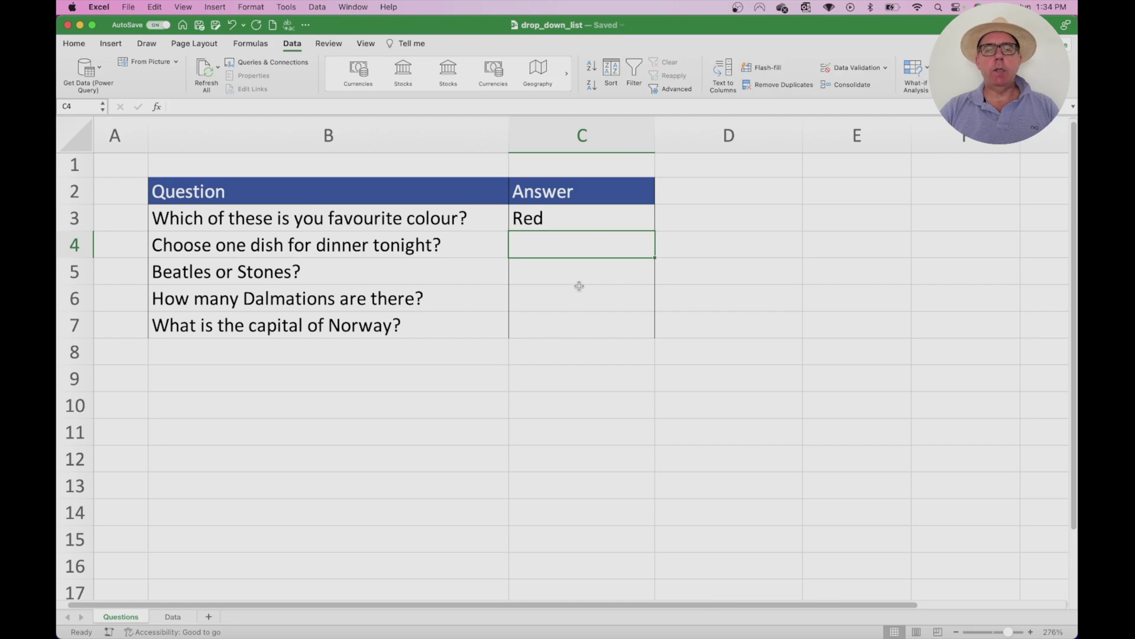
Add a List data validation to C4 with the dishes in Data!$B$2:$B$11 as source
click(848, 69)
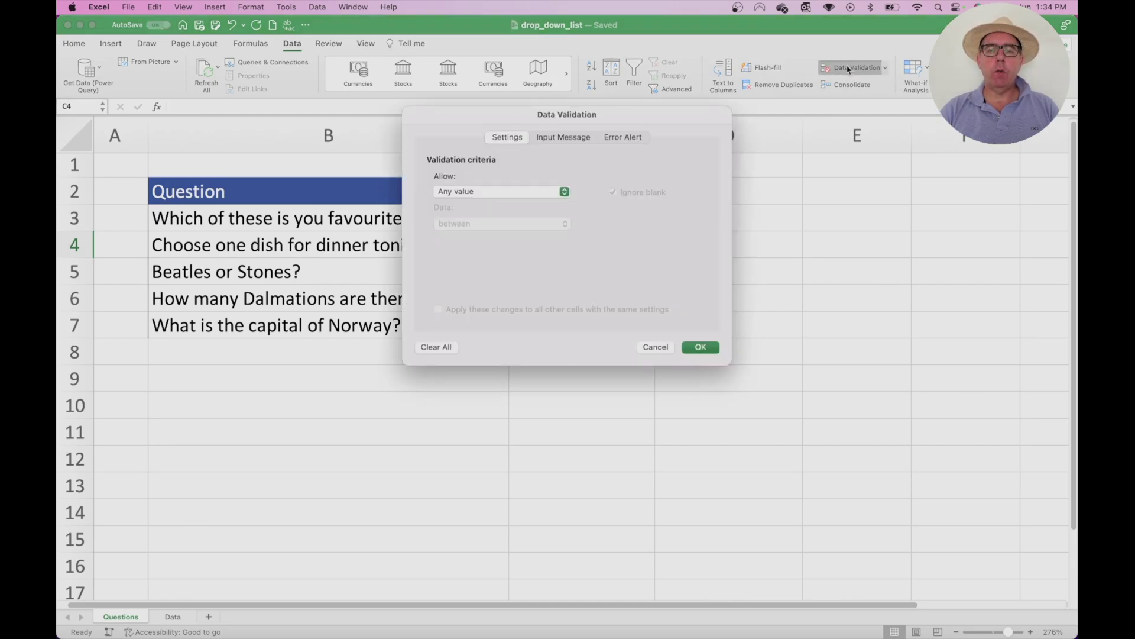
click(471, 192)
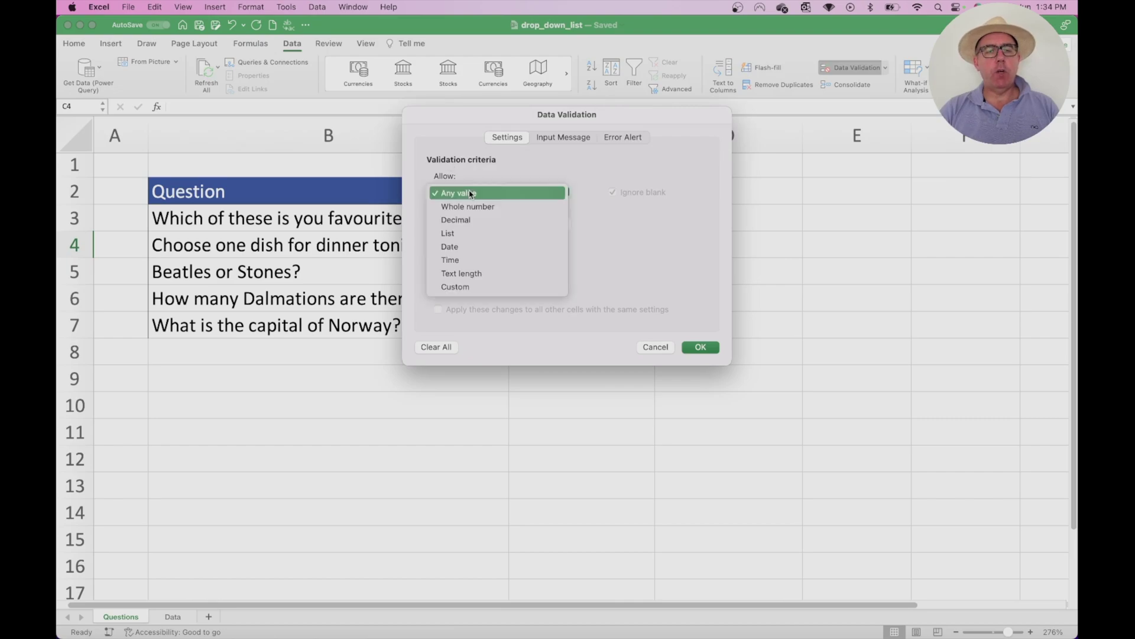
click(464, 231)
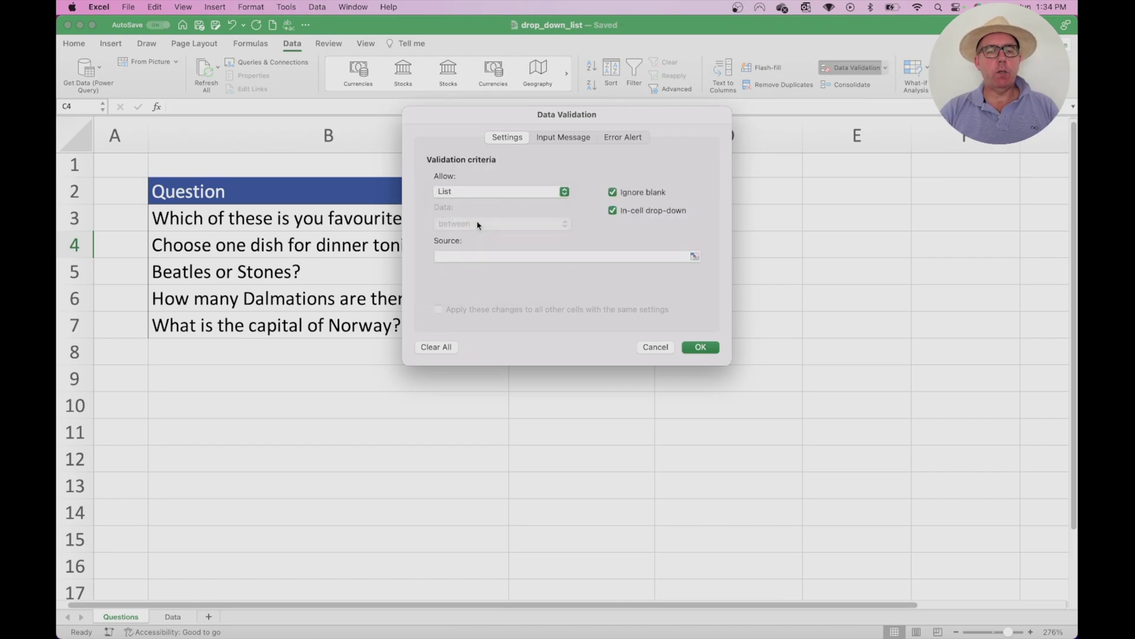
click(479, 255)
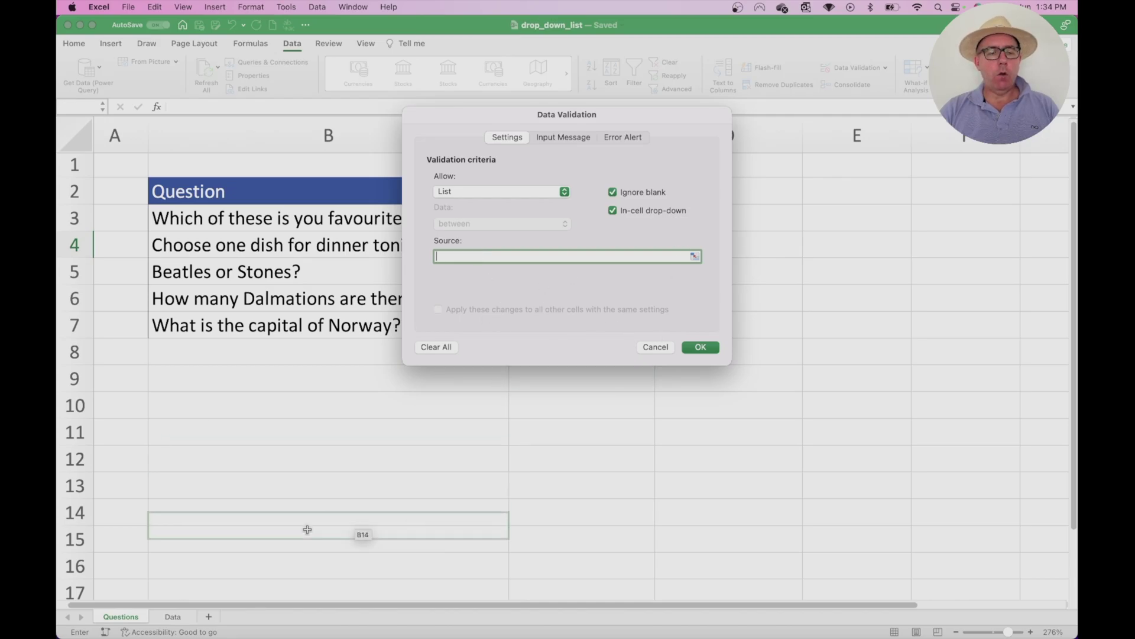
click(173, 616)
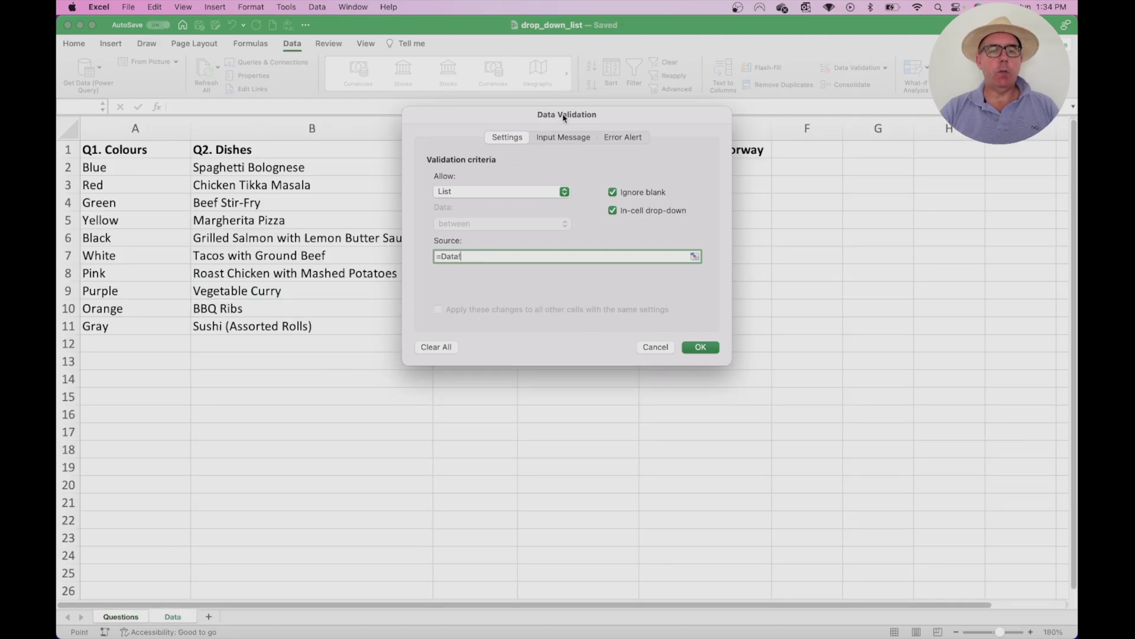
drag(564, 118, 668, 110)
drag(332, 167, 301, 325)
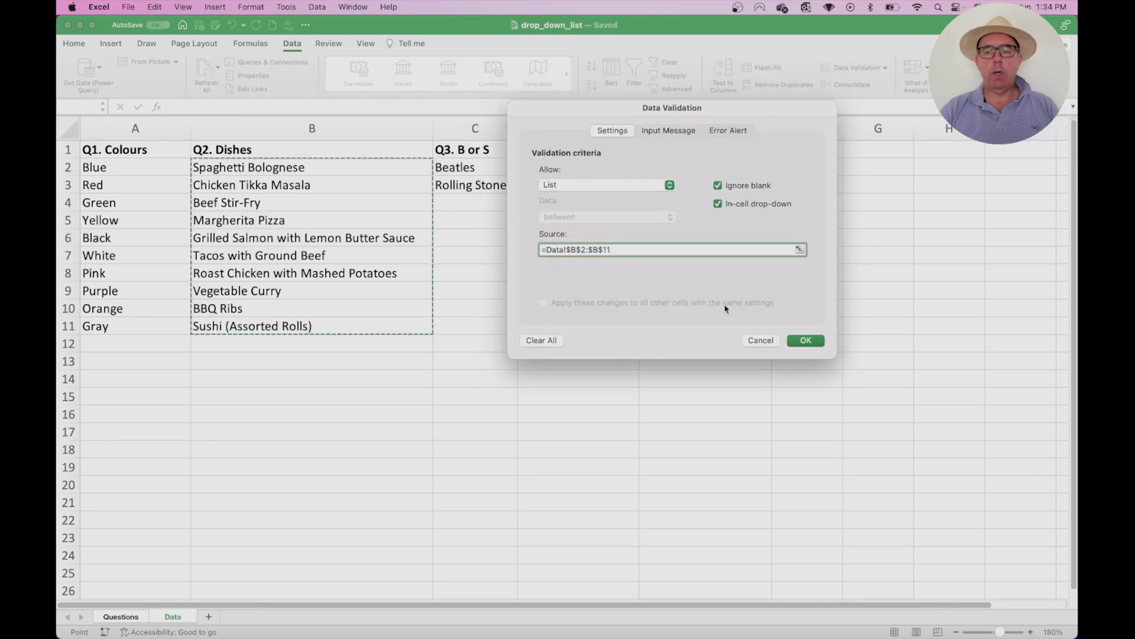
click(804, 340)
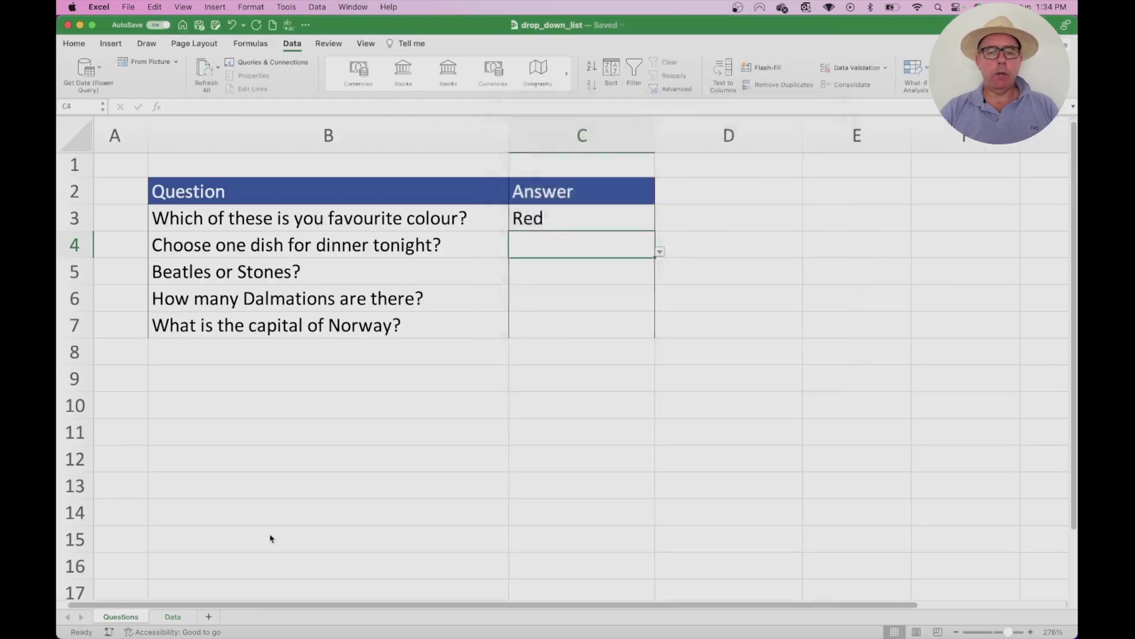
Answer C4 with Tacos with Ground Beef and autofit column C to fit it
click(660, 252)
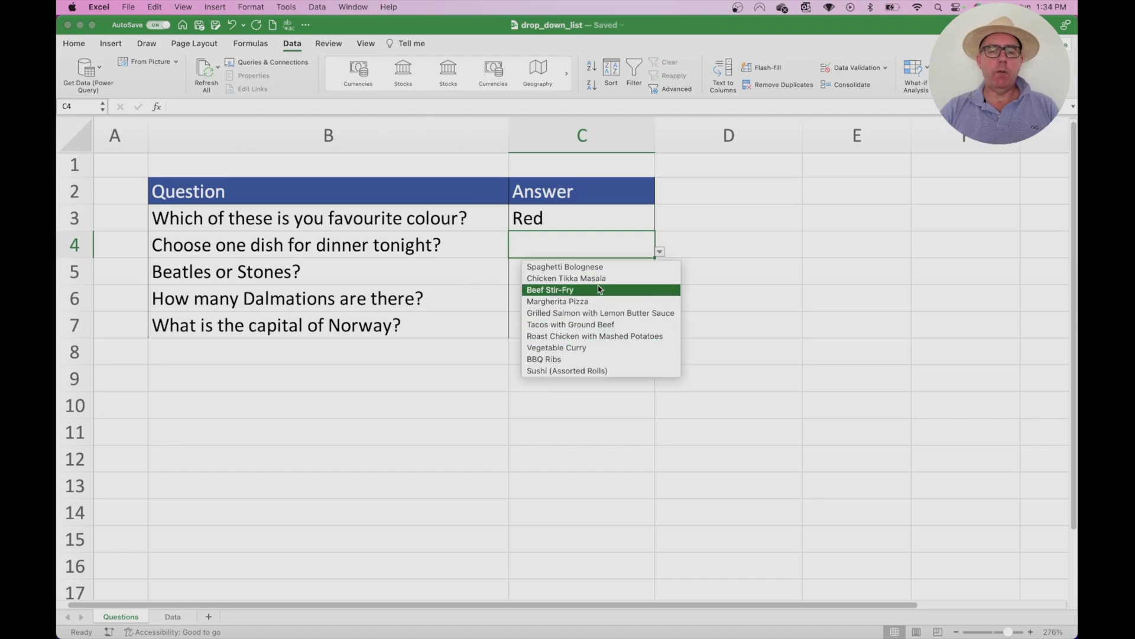
click(573, 324)
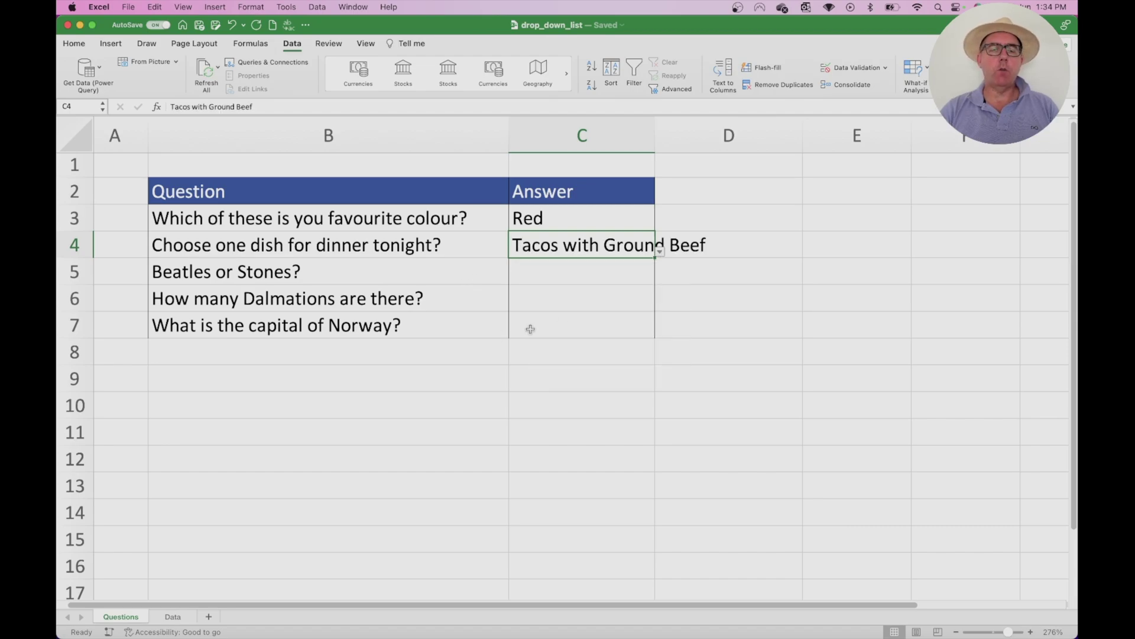
click(426, 363)
double_click(655, 135)
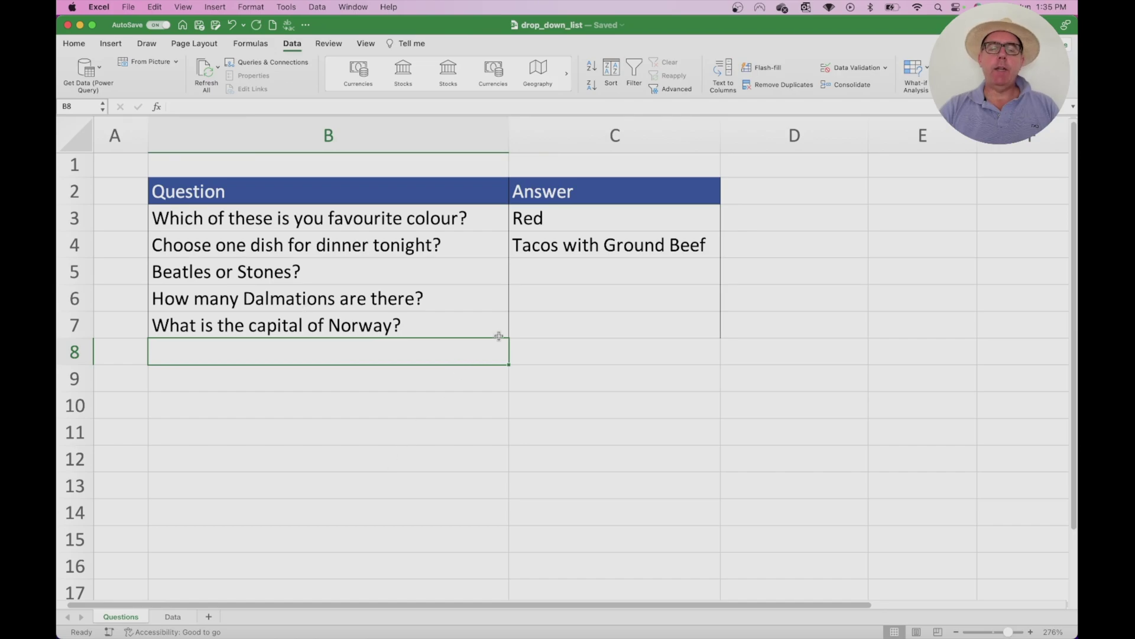
Answer C5 with Beatles and check C6's number drop-down without choosing
click(641, 272)
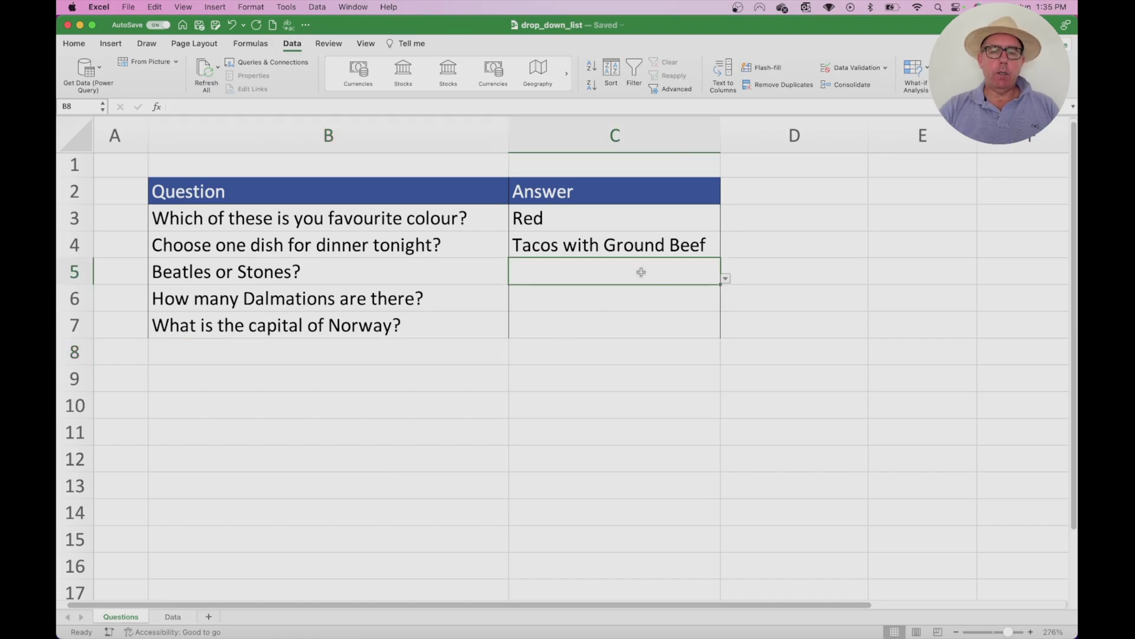
click(726, 279)
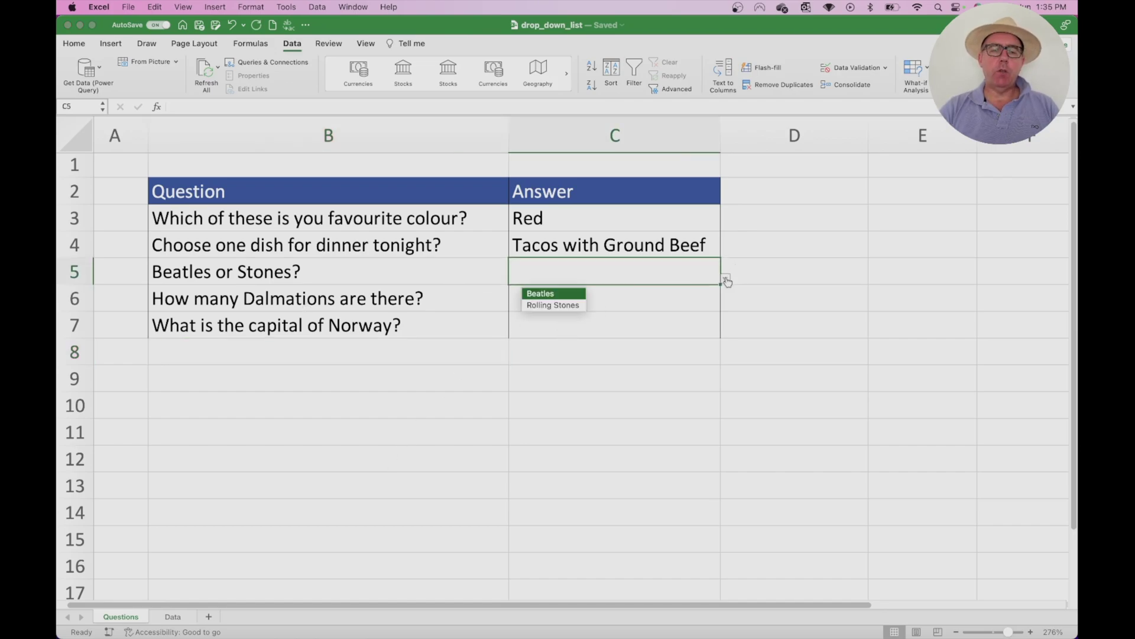
click(547, 295)
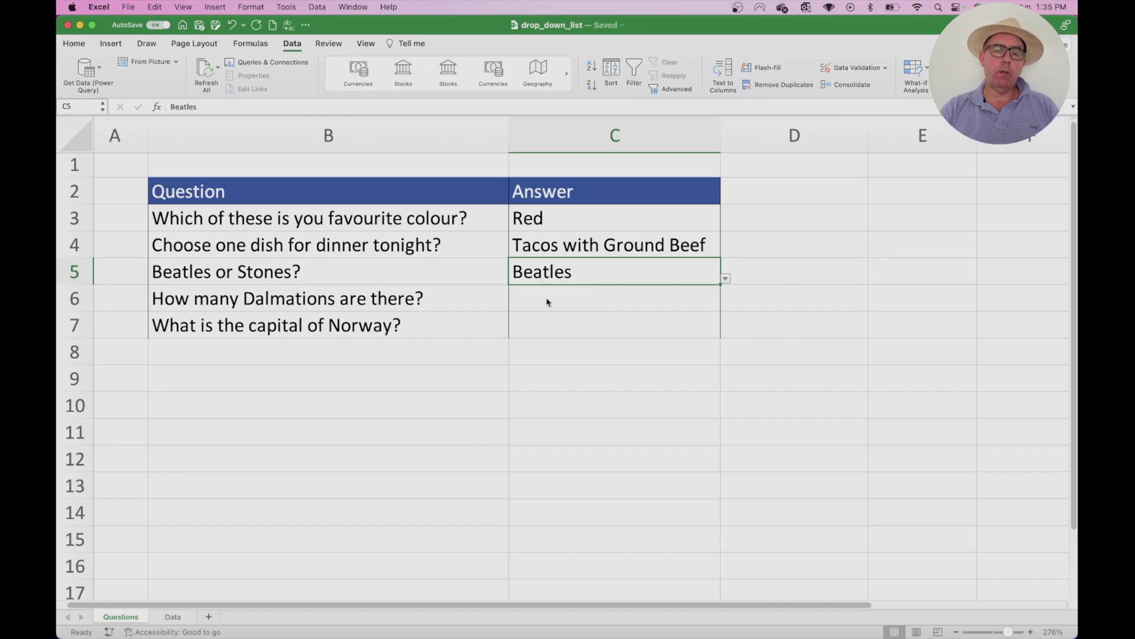
click(448, 380)
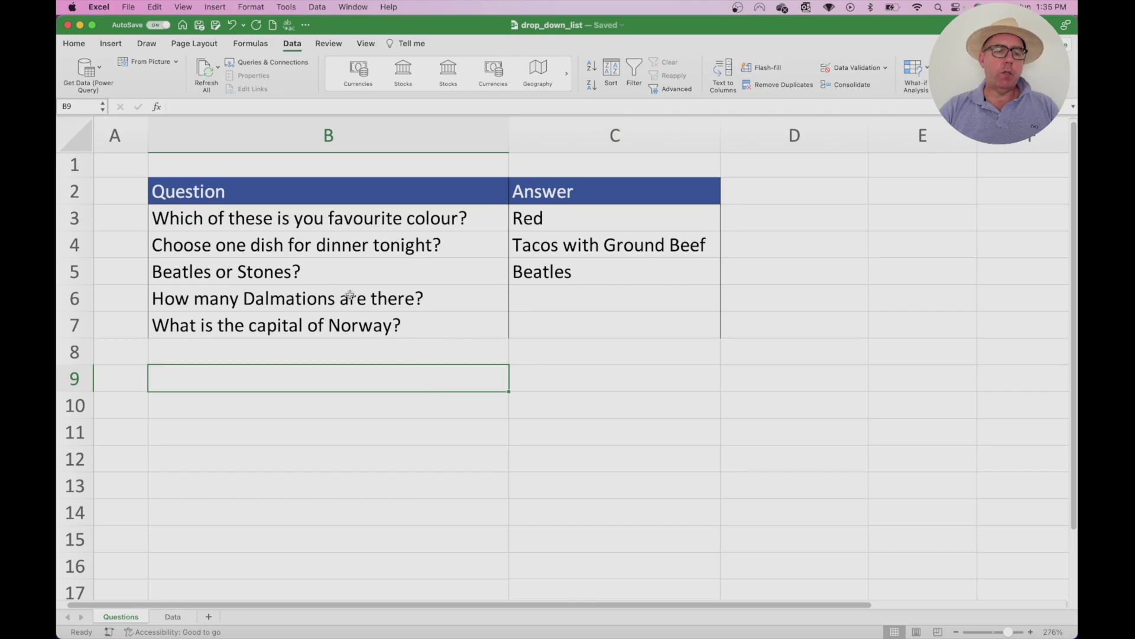
click(702, 295)
click(726, 305)
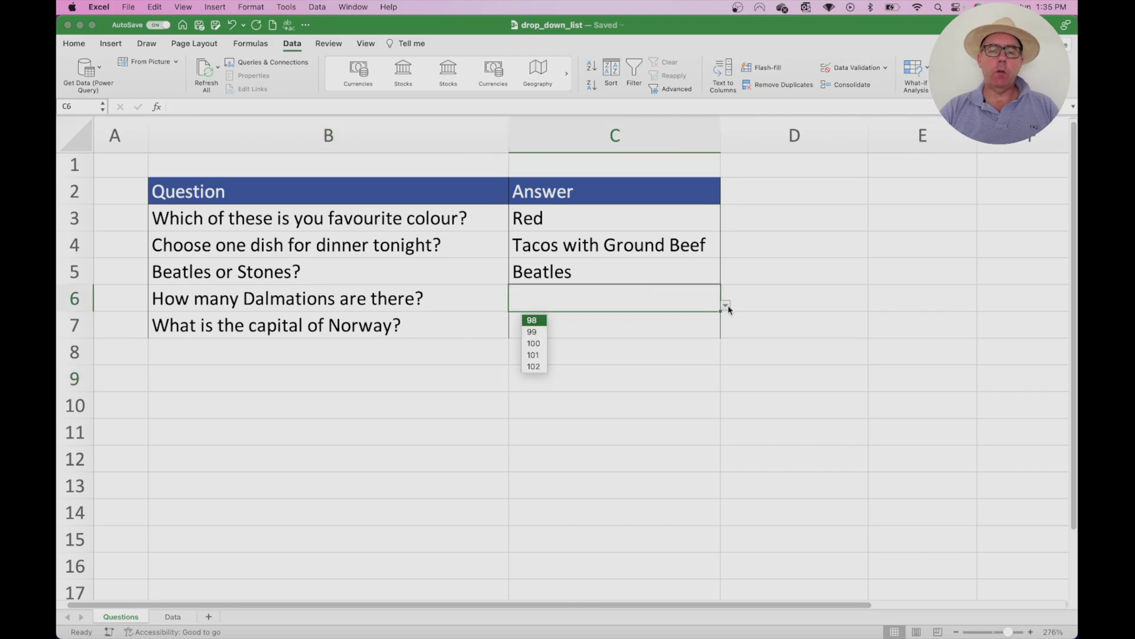
key(Escape)
Check C7's city list, then answer C6 with 101 to see its green fill
click(673, 324)
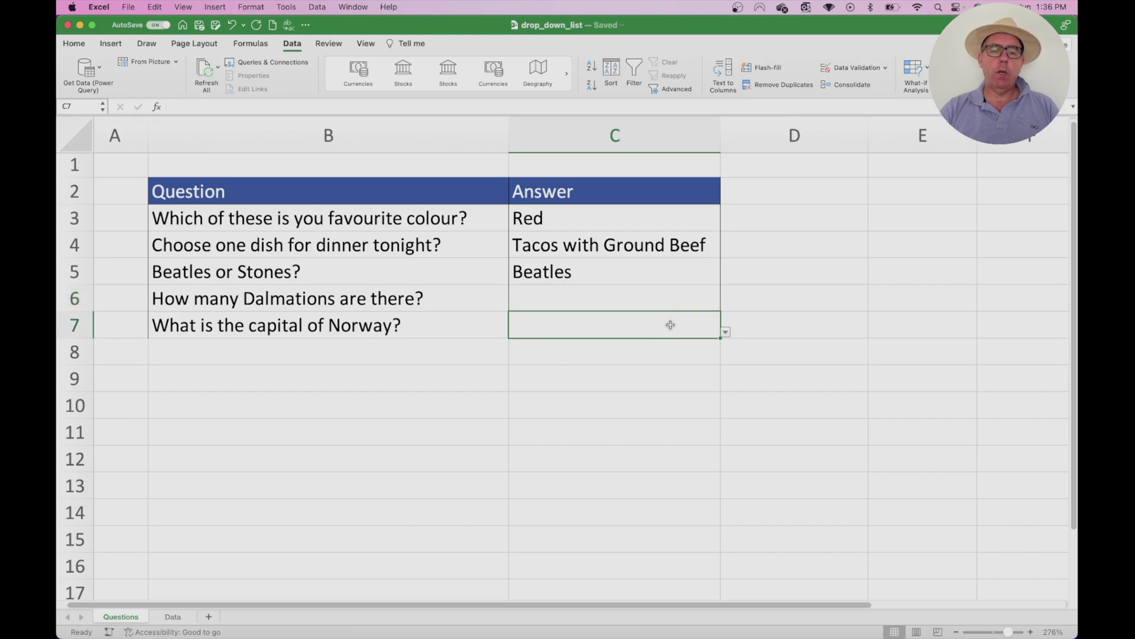
click(725, 331)
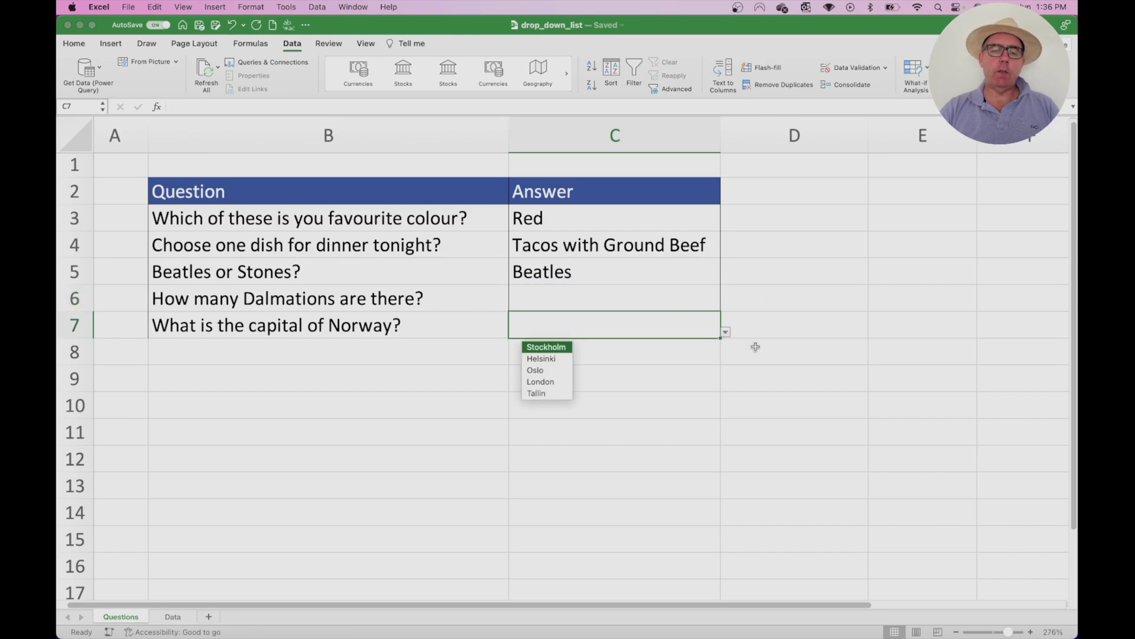
key(Escape)
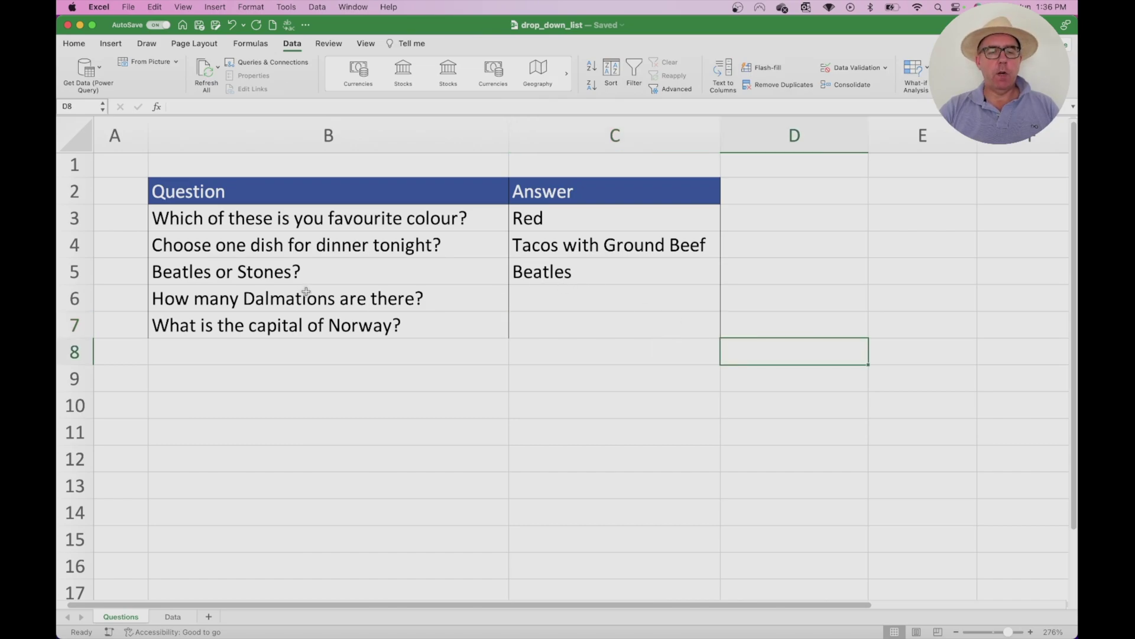
click(646, 300)
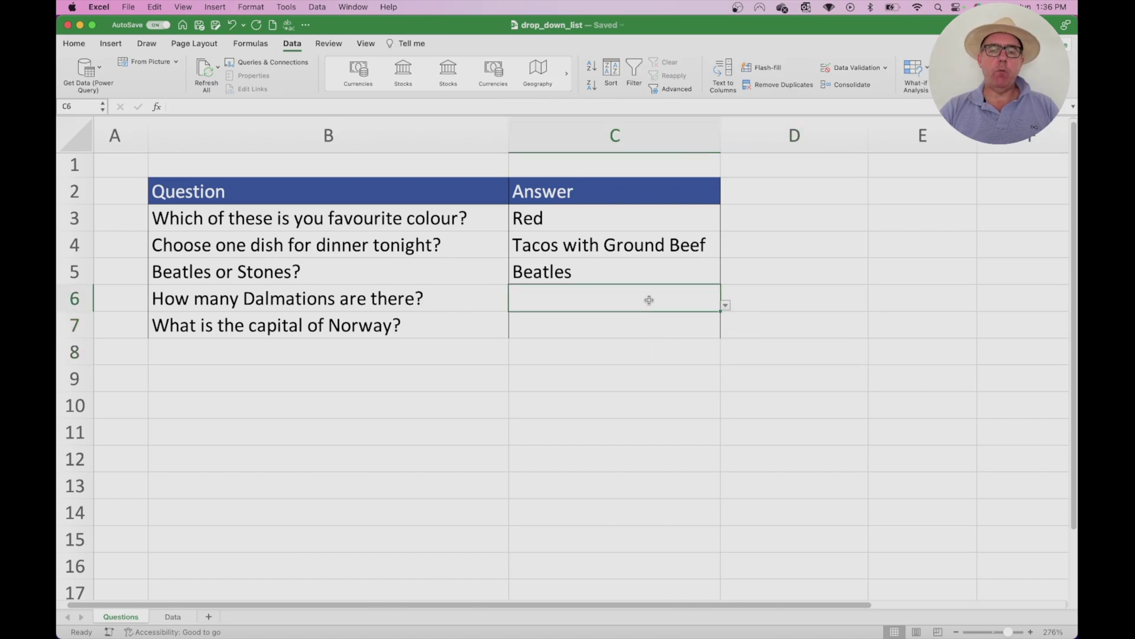
click(726, 305)
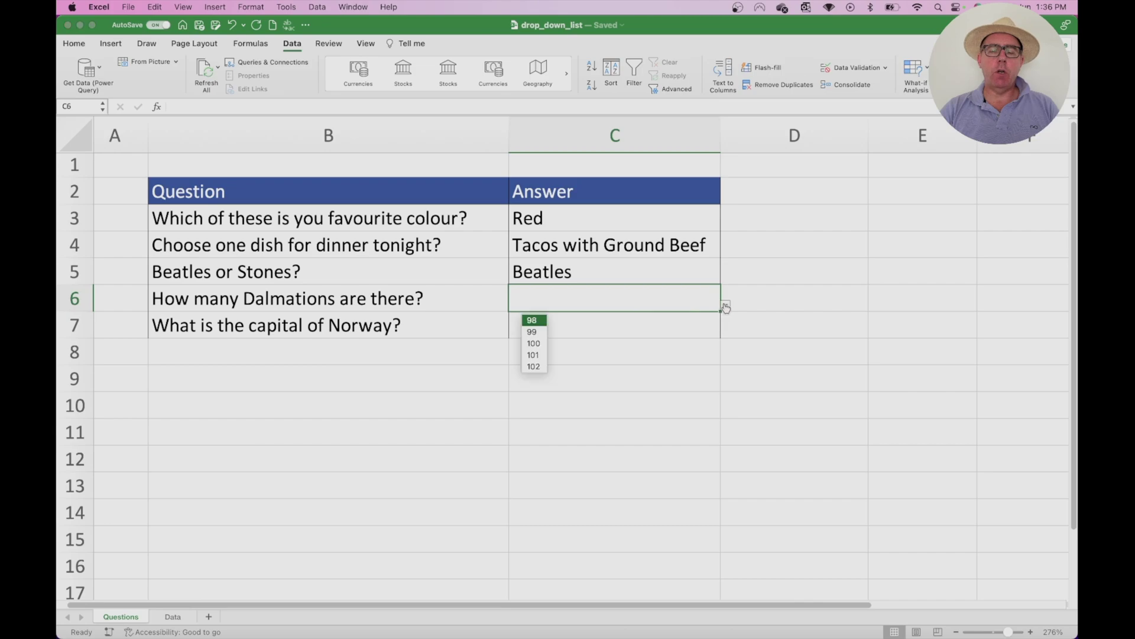
click(534, 356)
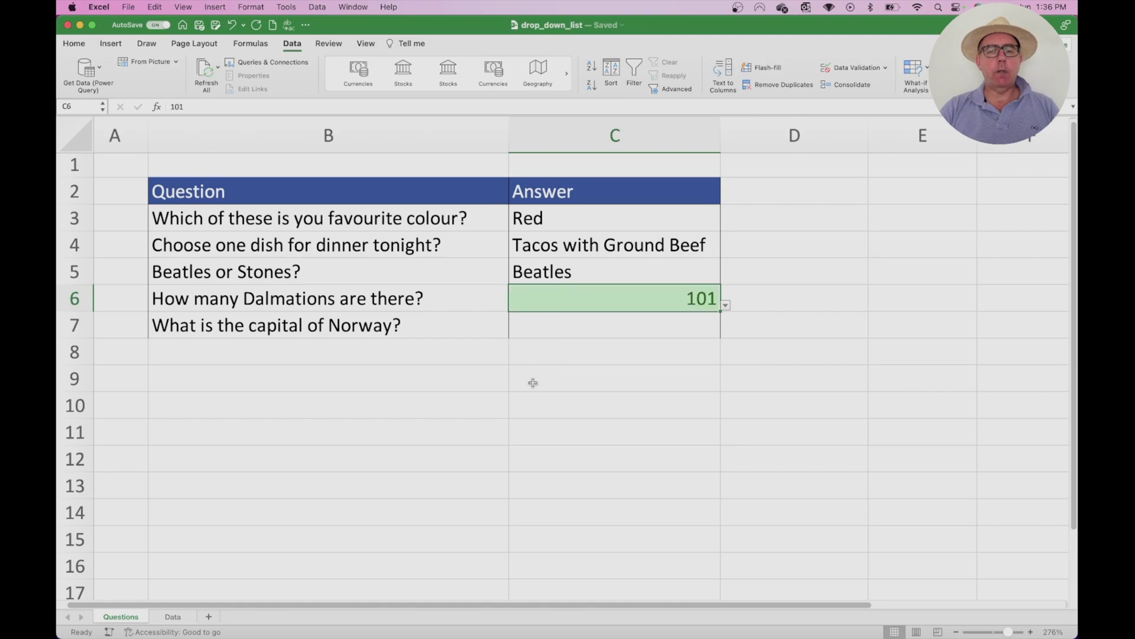
click(536, 395)
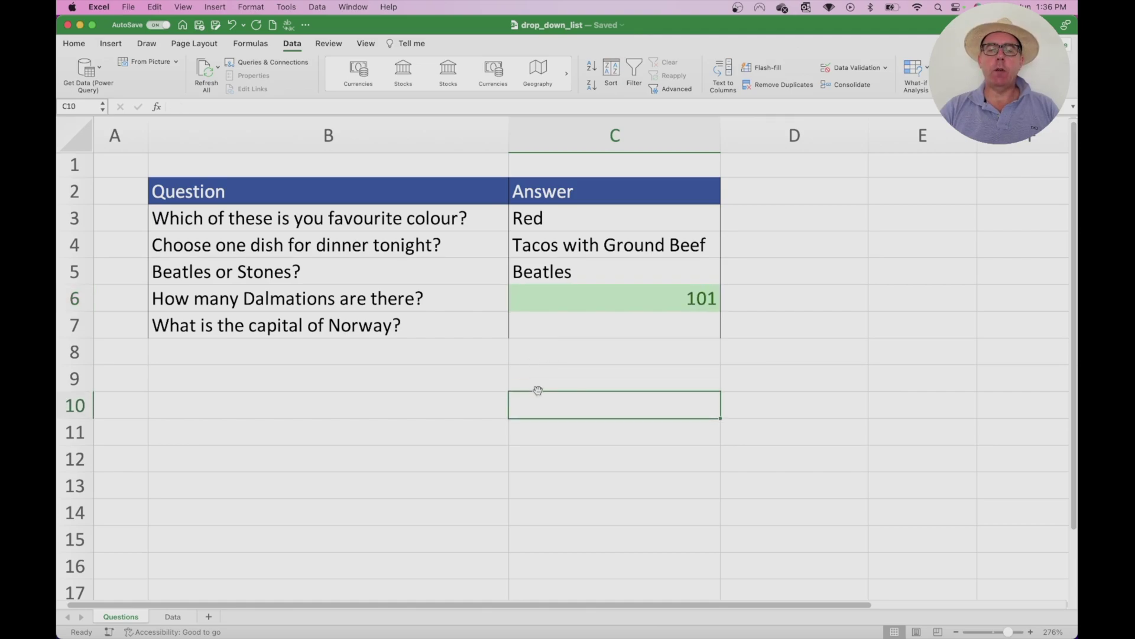
Test C6 with the wrong answer 99, then restore 101 and select C7
click(650, 294)
click(726, 305)
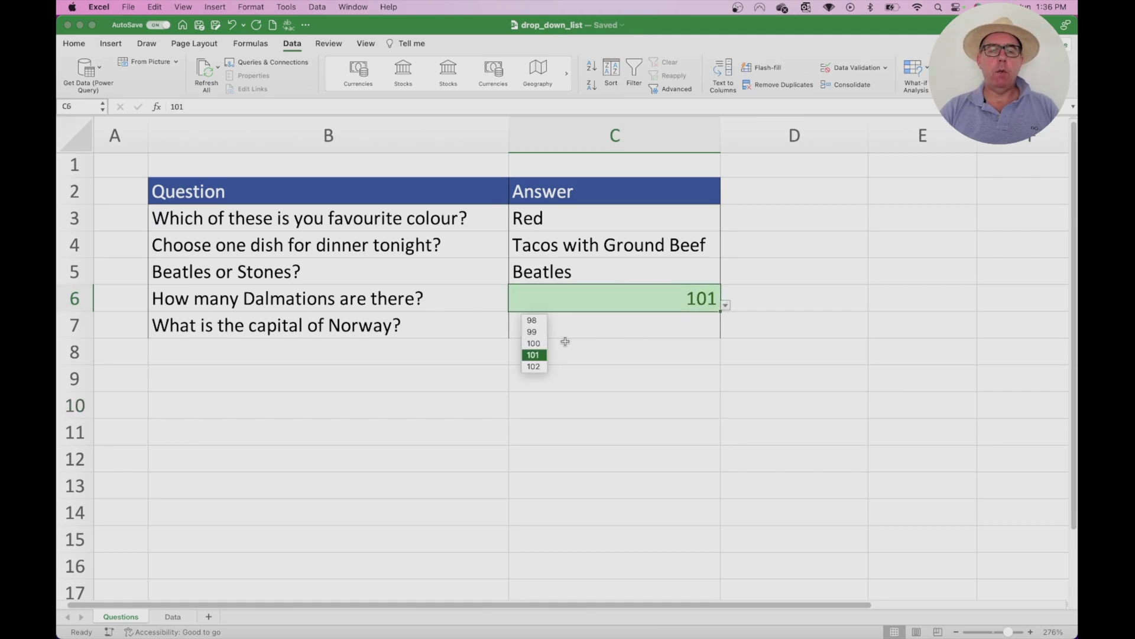
click(540, 333)
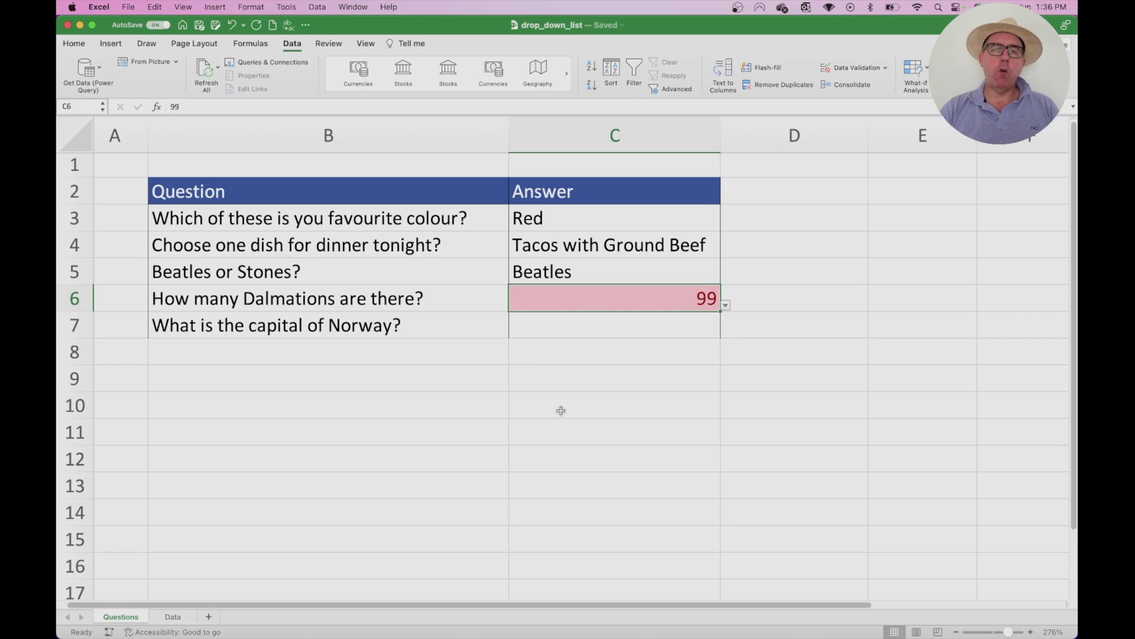
click(726, 305)
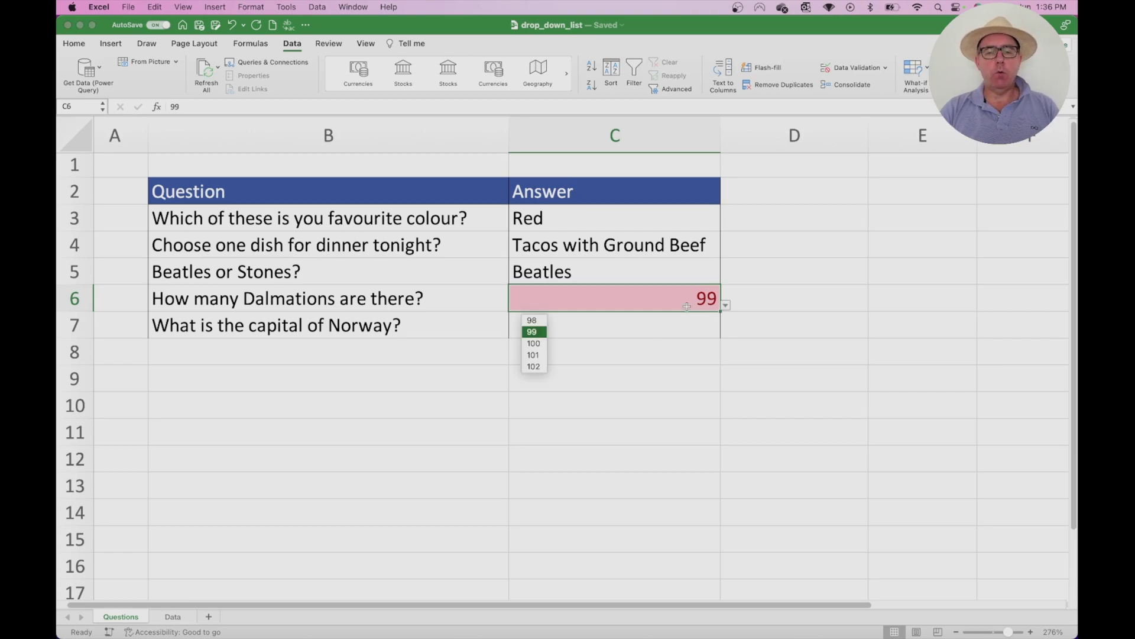
click(541, 355)
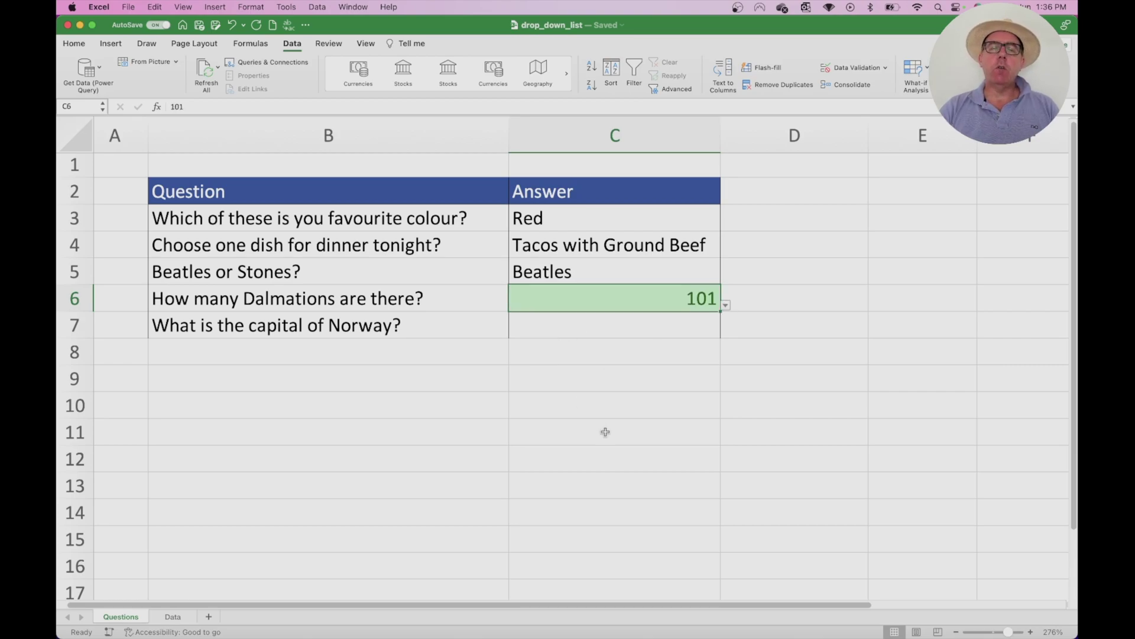
click(608, 323)
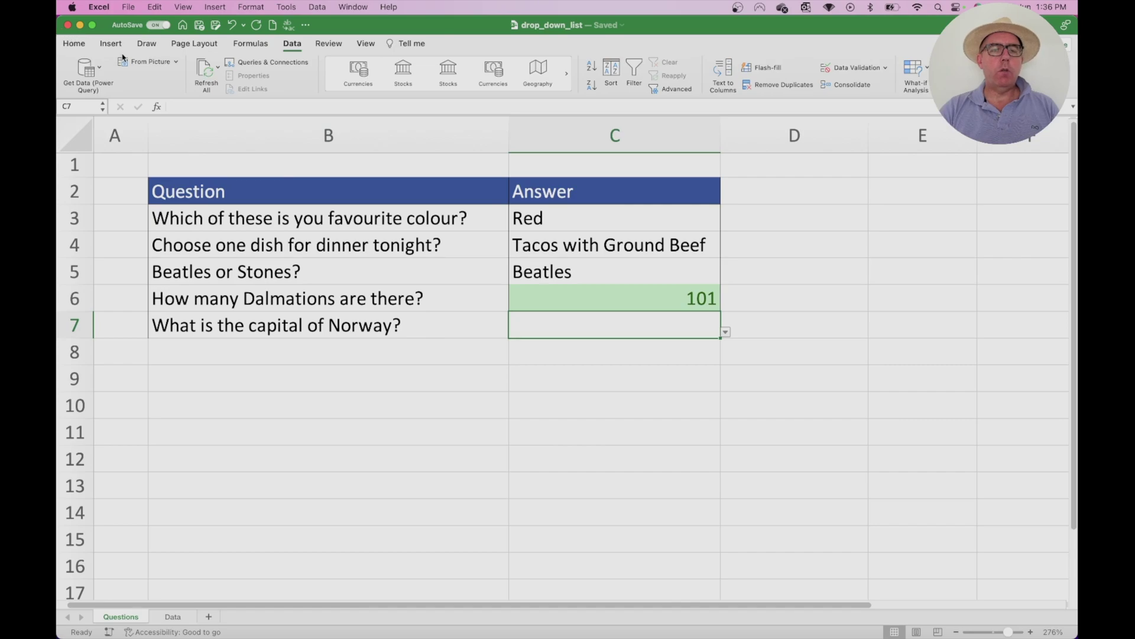
Create a new conditional formatting rule for C7 in Classic style using 'Use a formula to determine which cells to format'
click(76, 45)
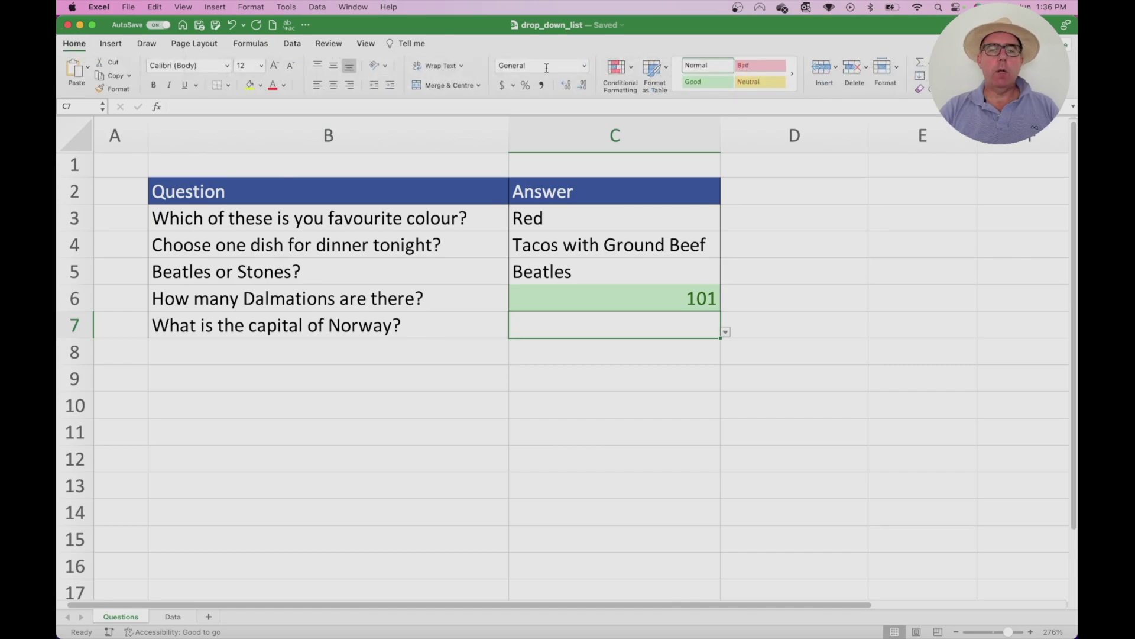
click(622, 70)
mouse_move(644, 88)
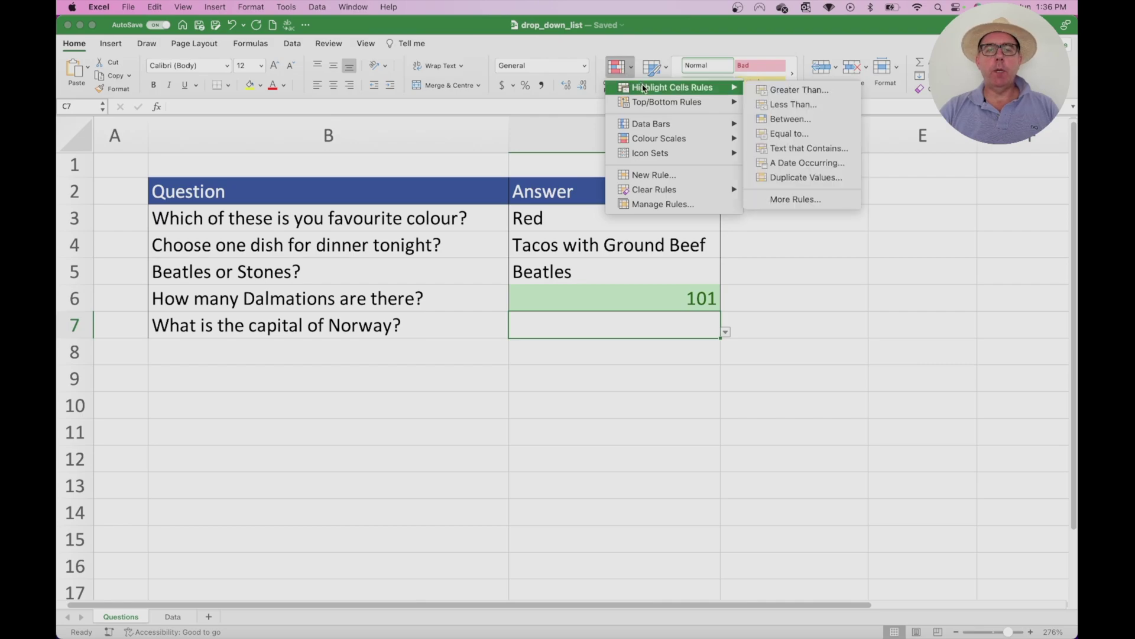
click(648, 176)
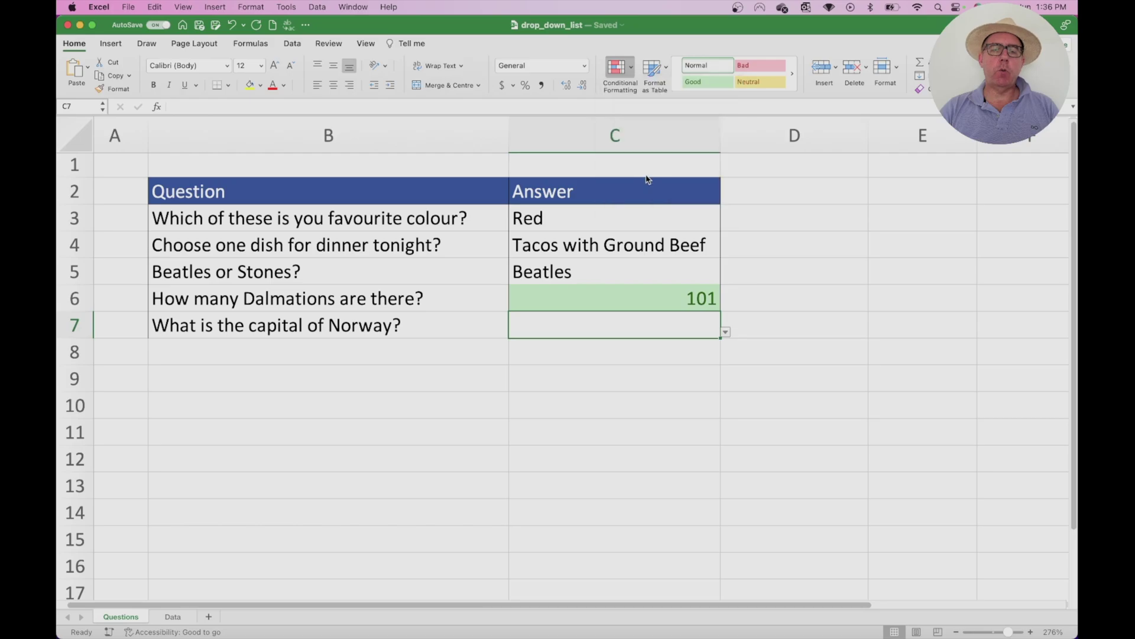
drag(601, 139, 604, 105)
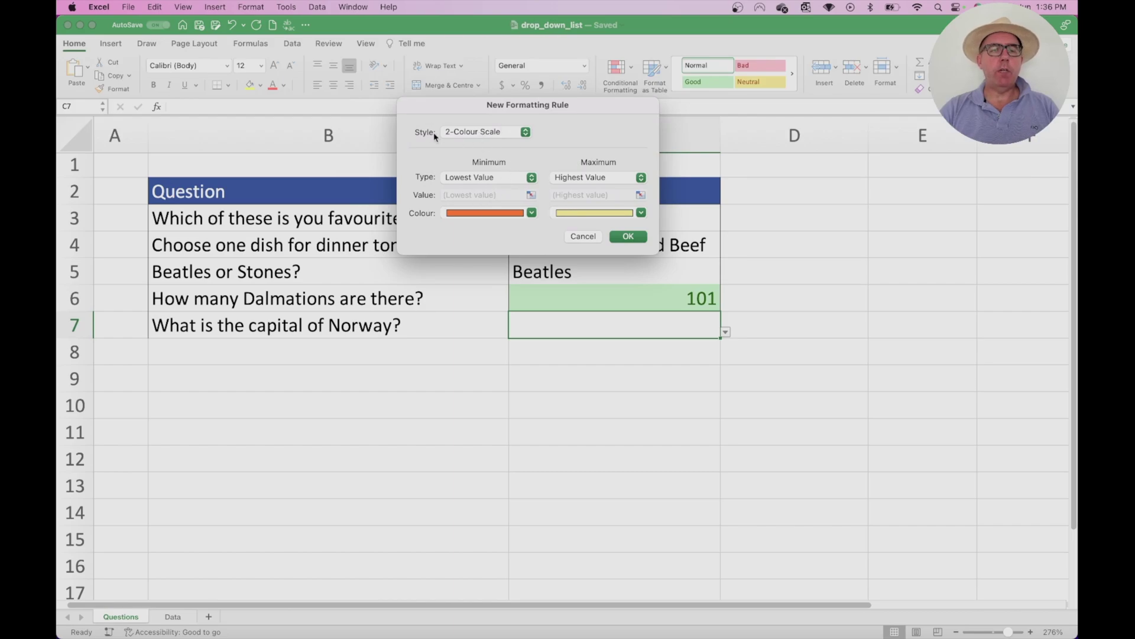
click(479, 133)
click(473, 192)
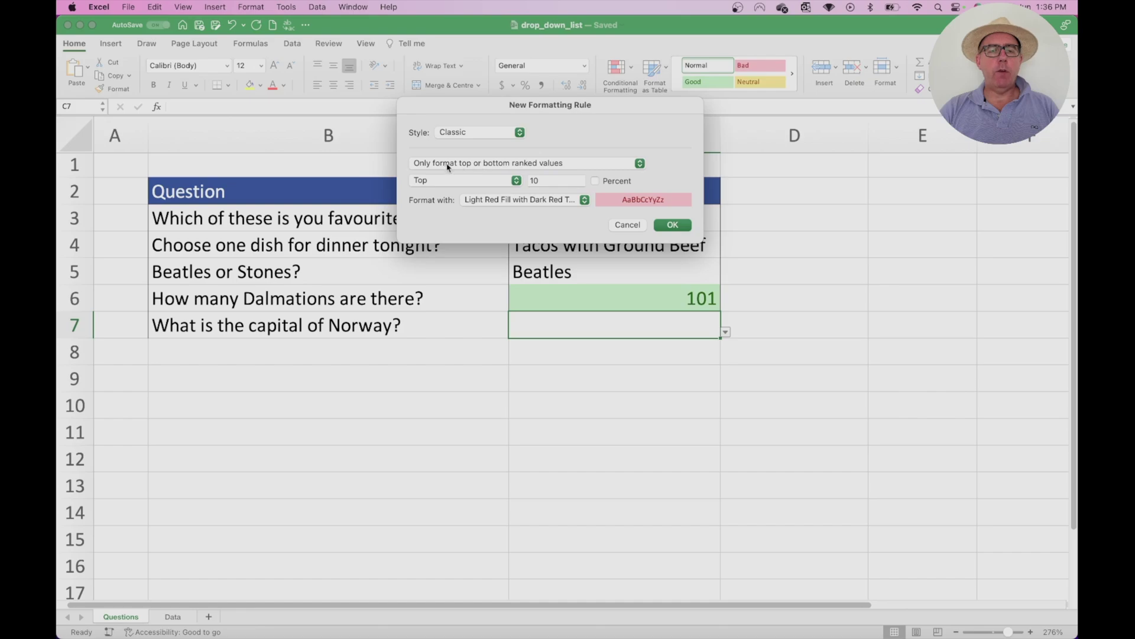
click(507, 165)
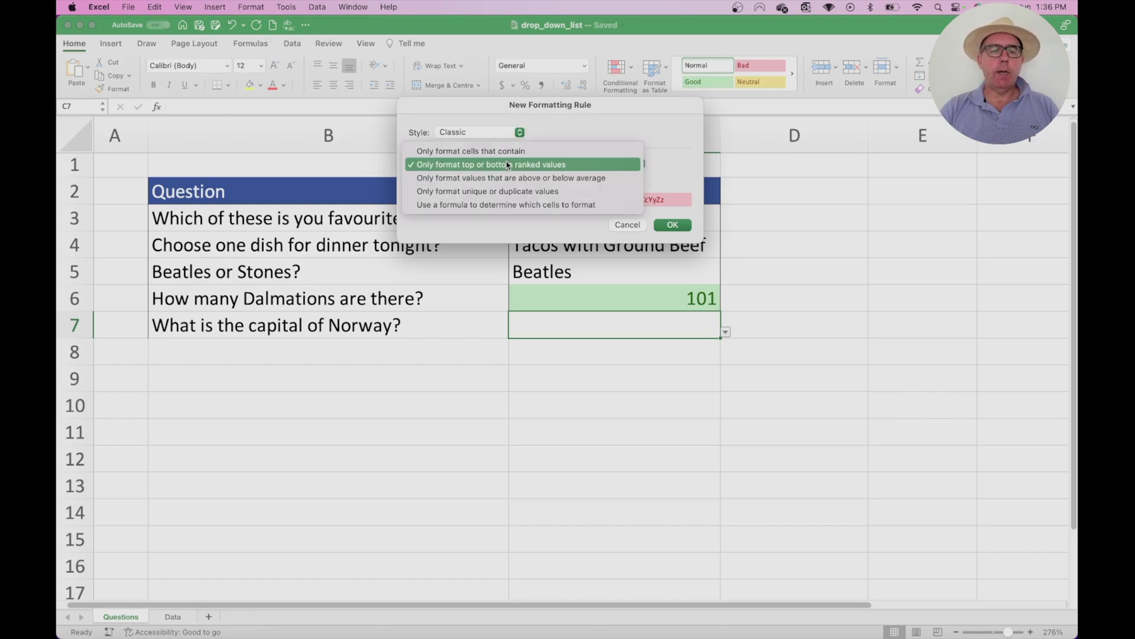
click(497, 204)
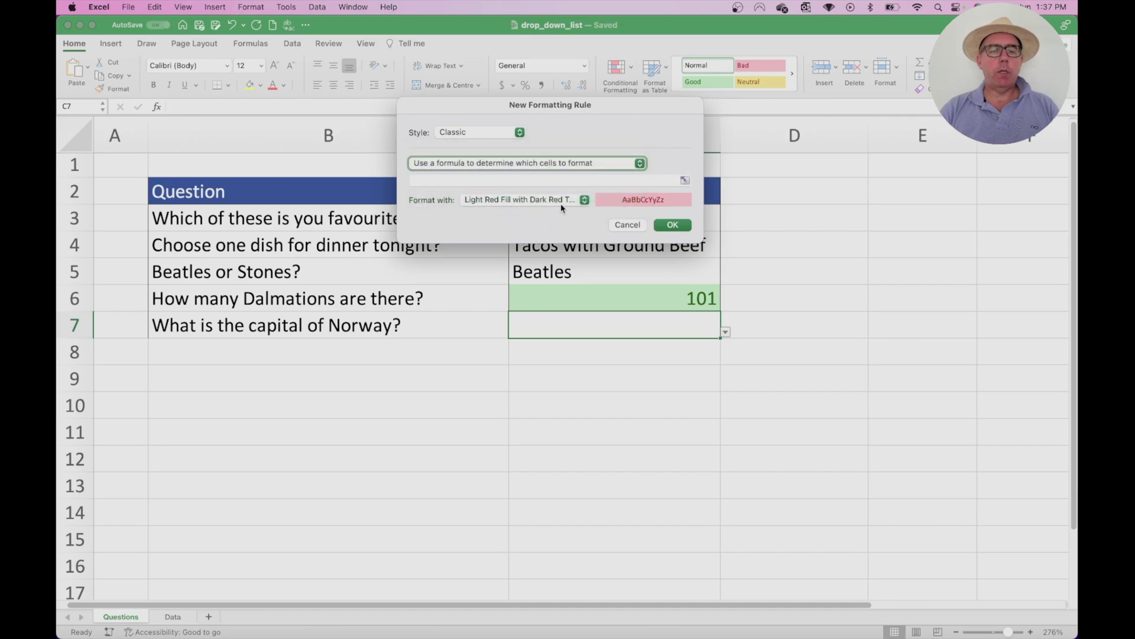
Set the rule formula =$C$7="Oslo" with Green Fill with Dark Green Text and save it
click(524, 178)
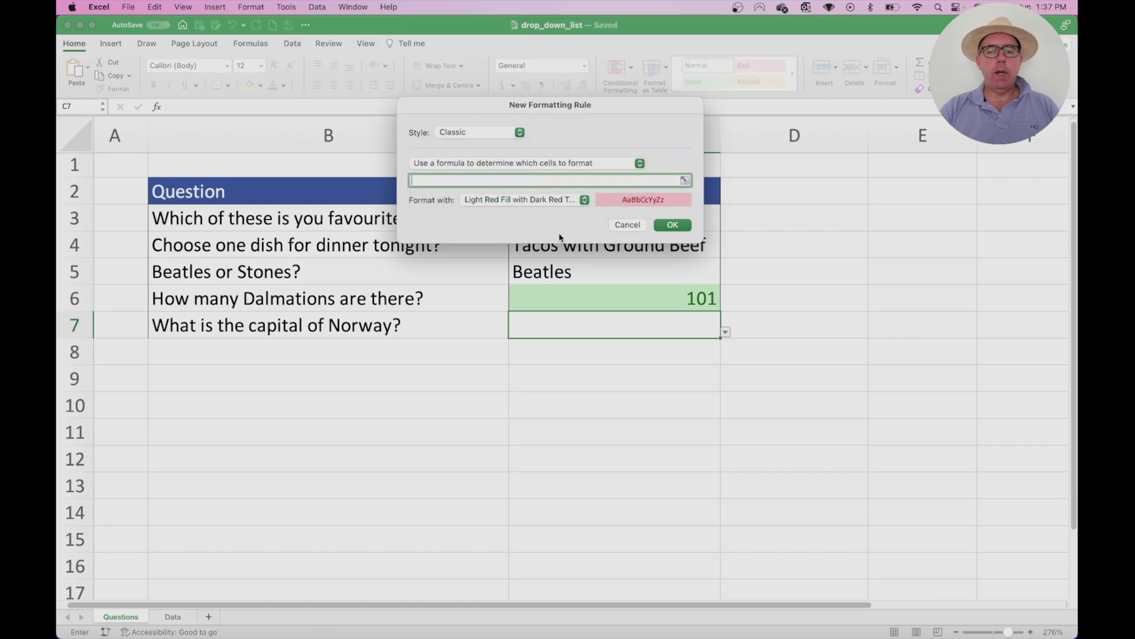
click(603, 323)
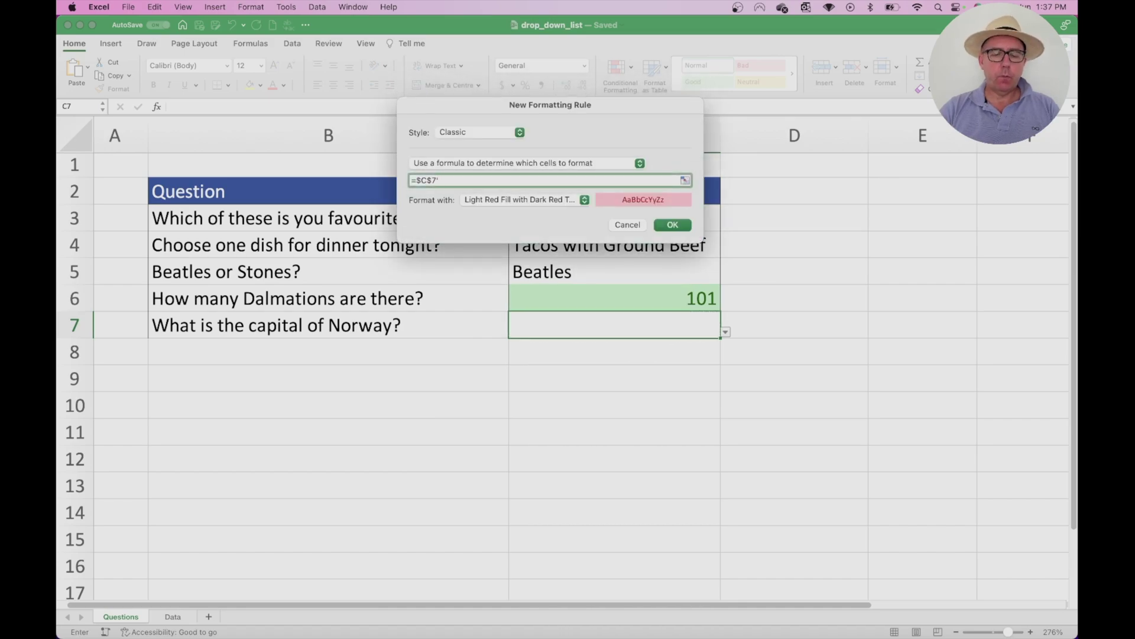
text(=")
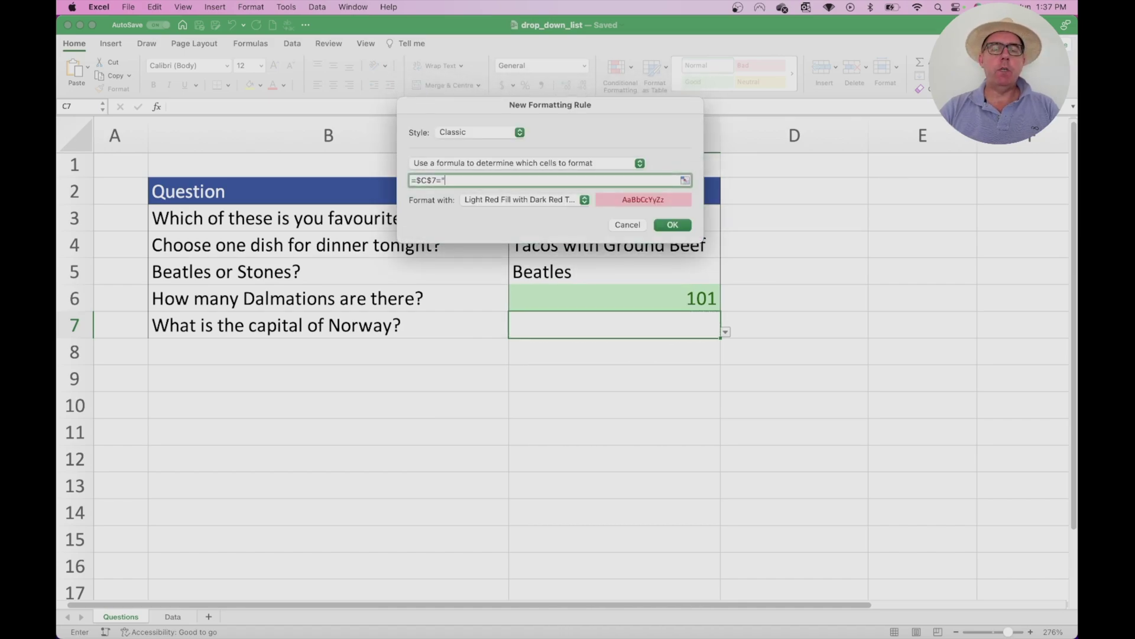
text(Oslo)
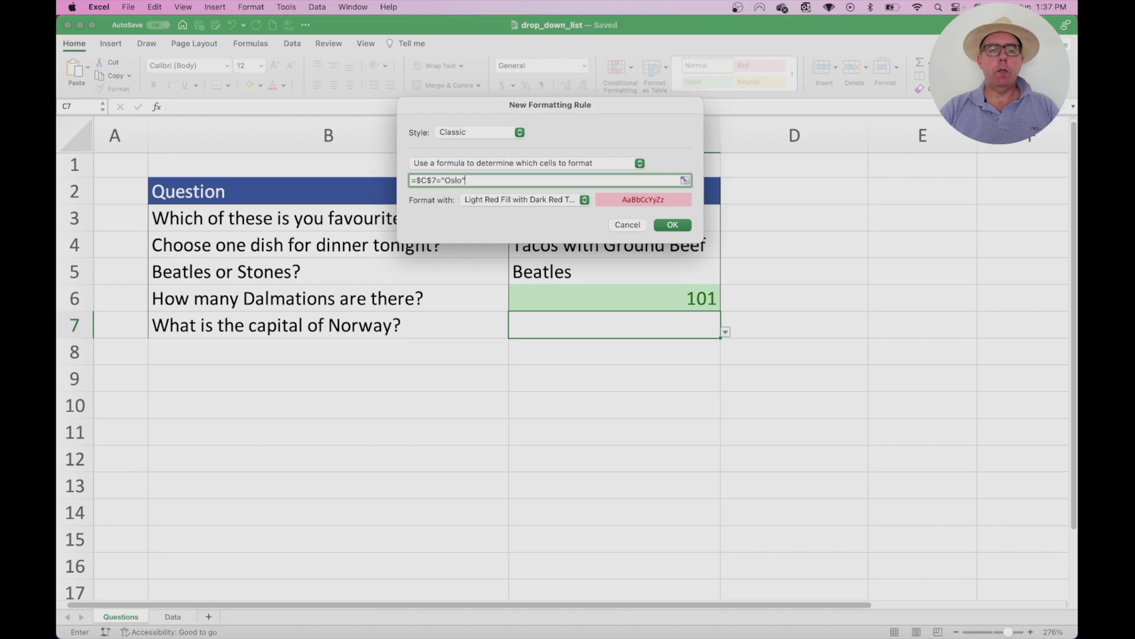
click(545, 200)
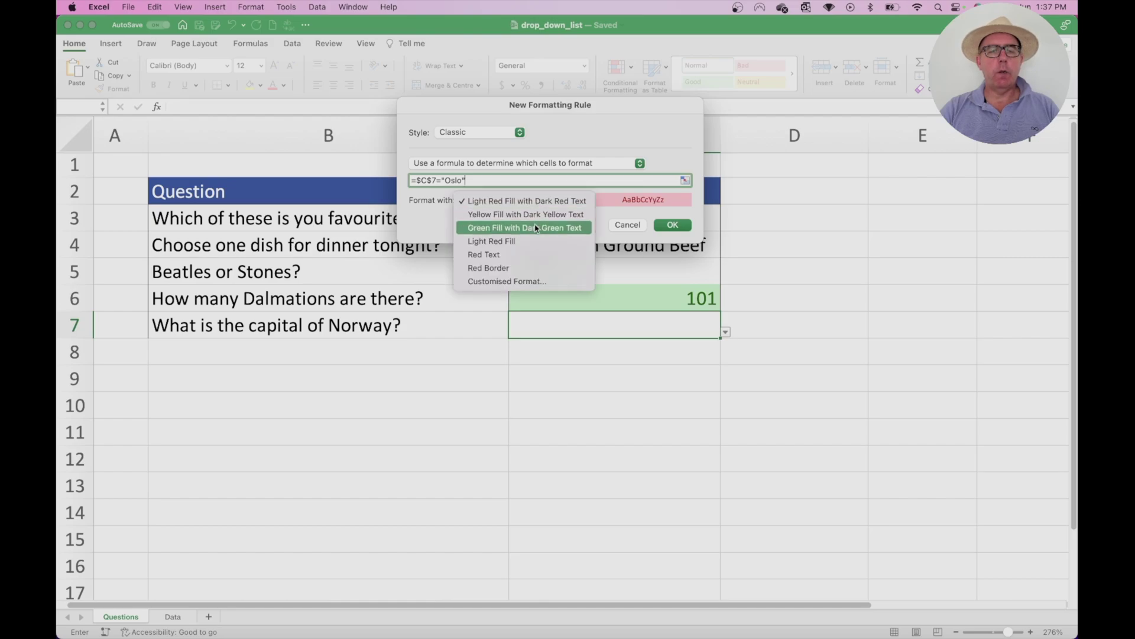
click(537, 227)
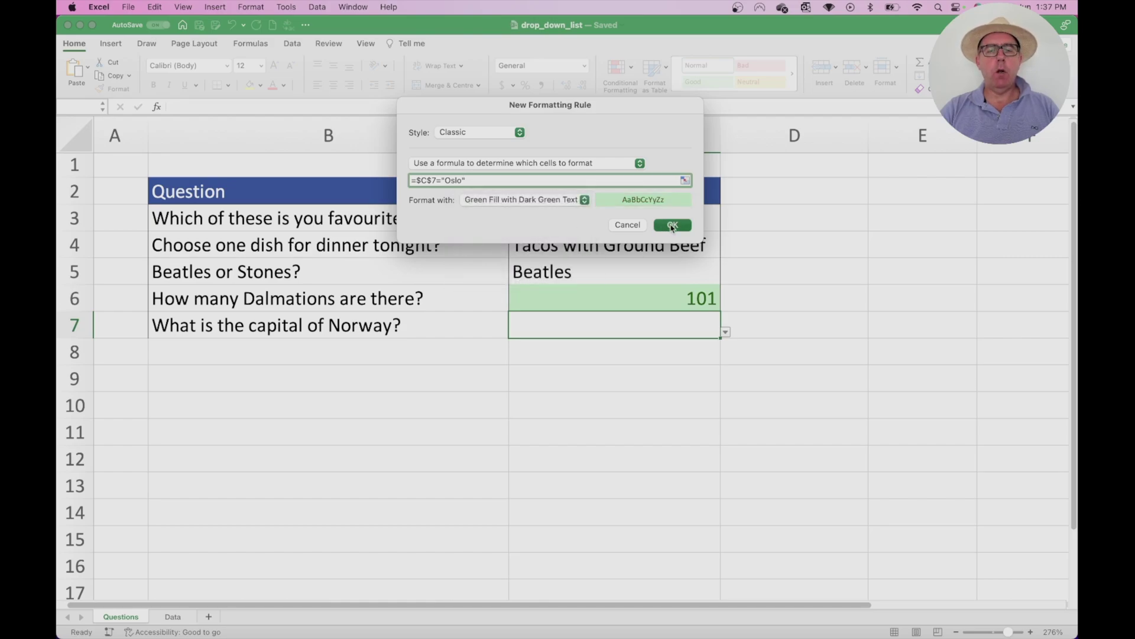
click(671, 225)
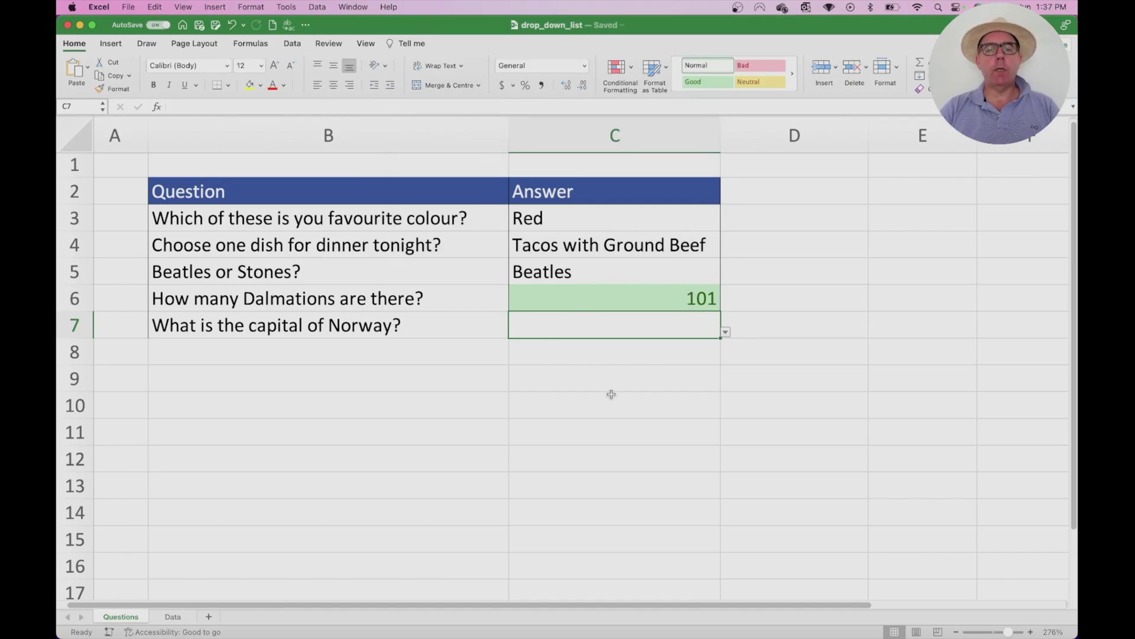
Test C7 with Oslo (green) and Stockholm (unshaded), then clear the cell
click(726, 331)
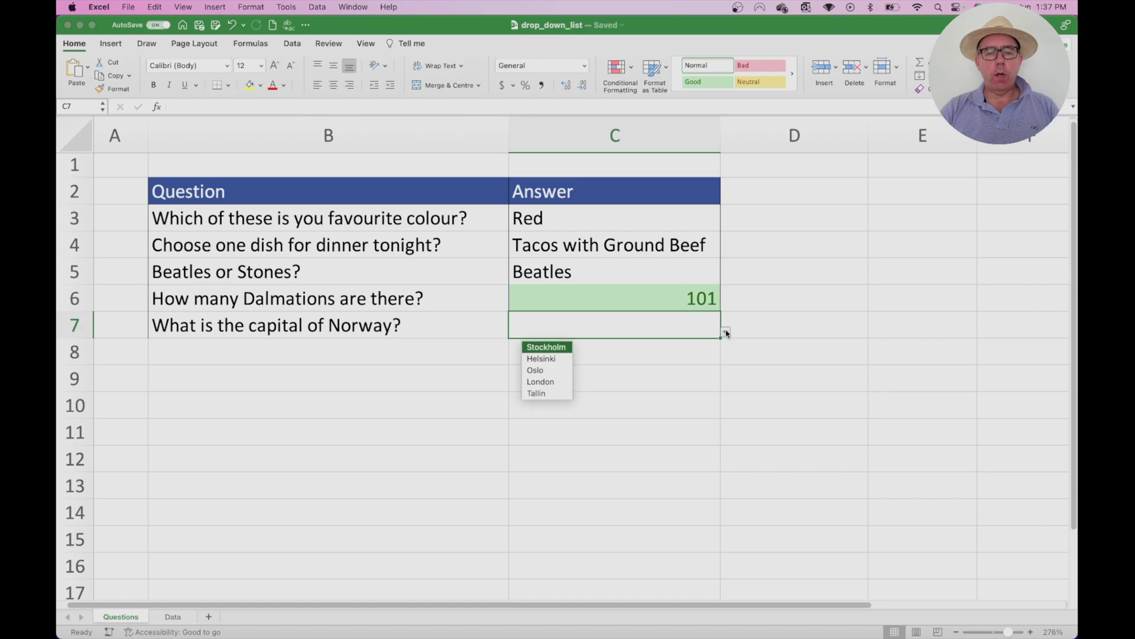
click(549, 373)
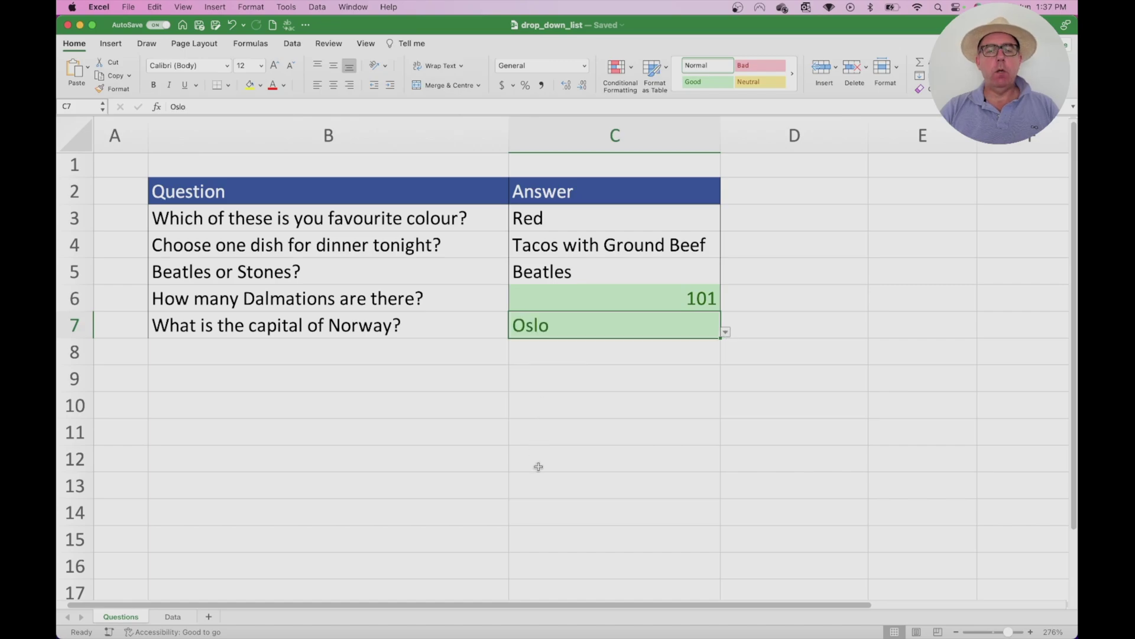
click(725, 331)
key(Up)
key(Return)
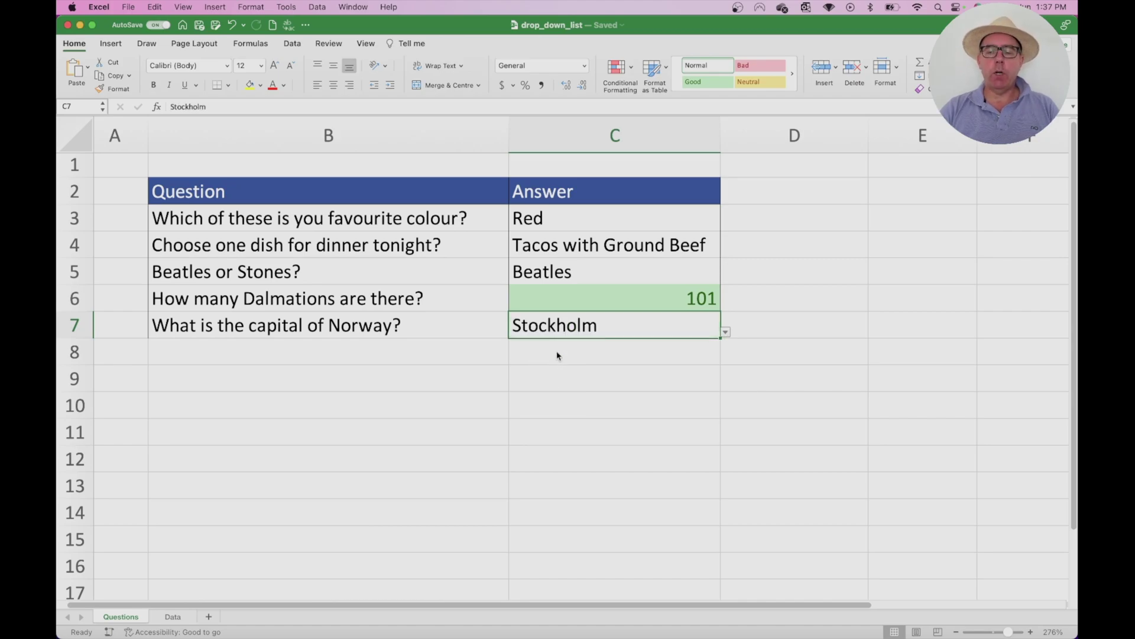
key(Delete)
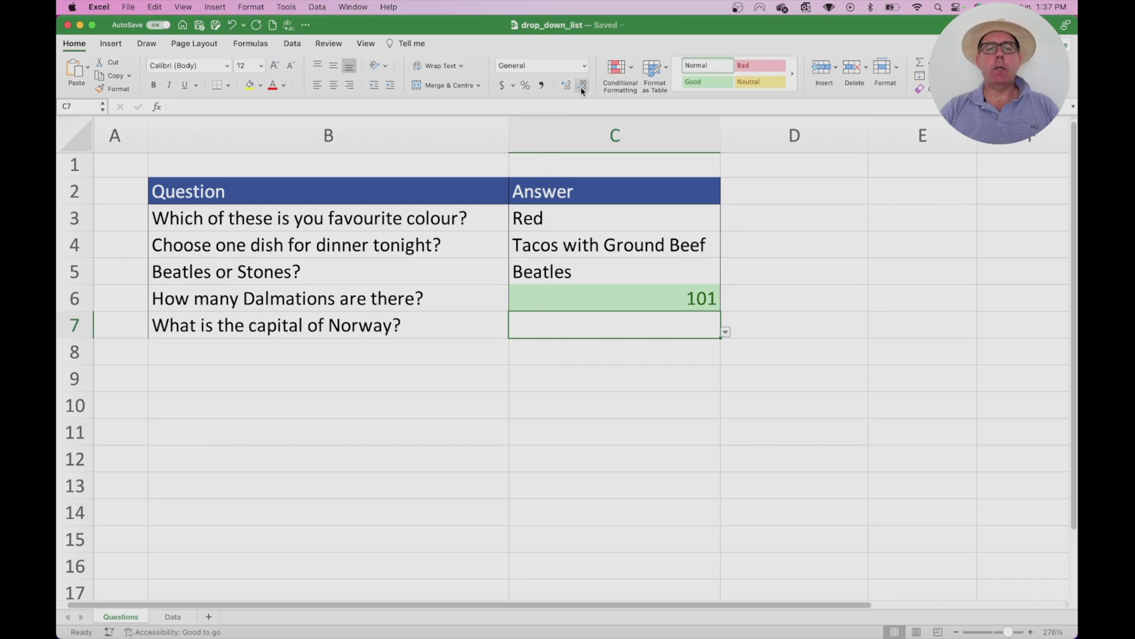
Add a second Classic-style rule to C7 using the No Blanks condition
click(619, 71)
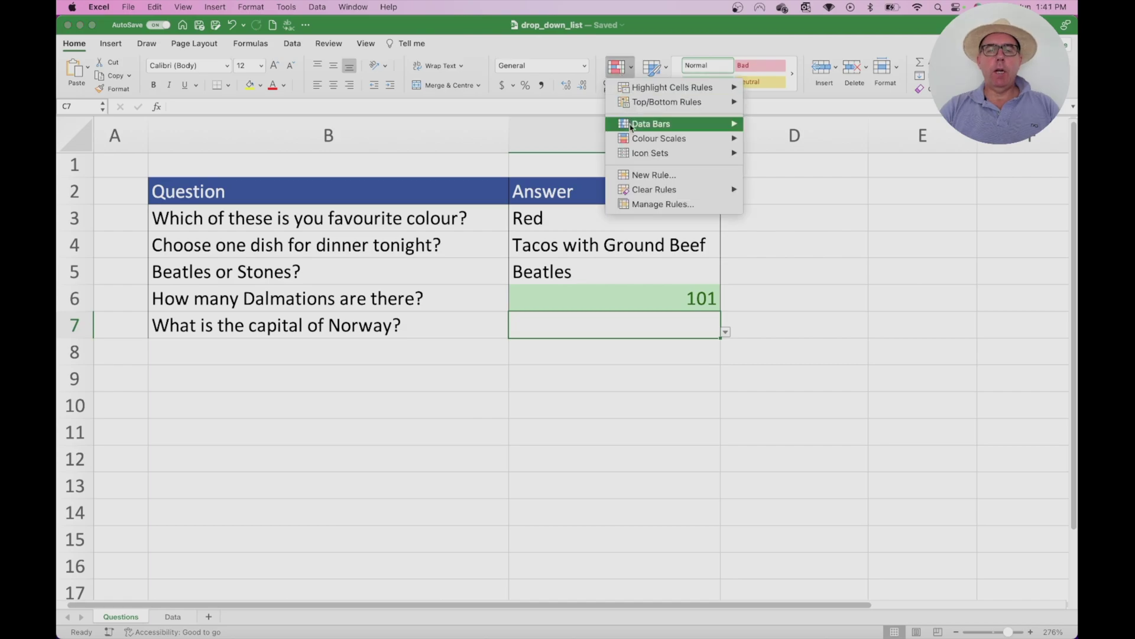
click(653, 176)
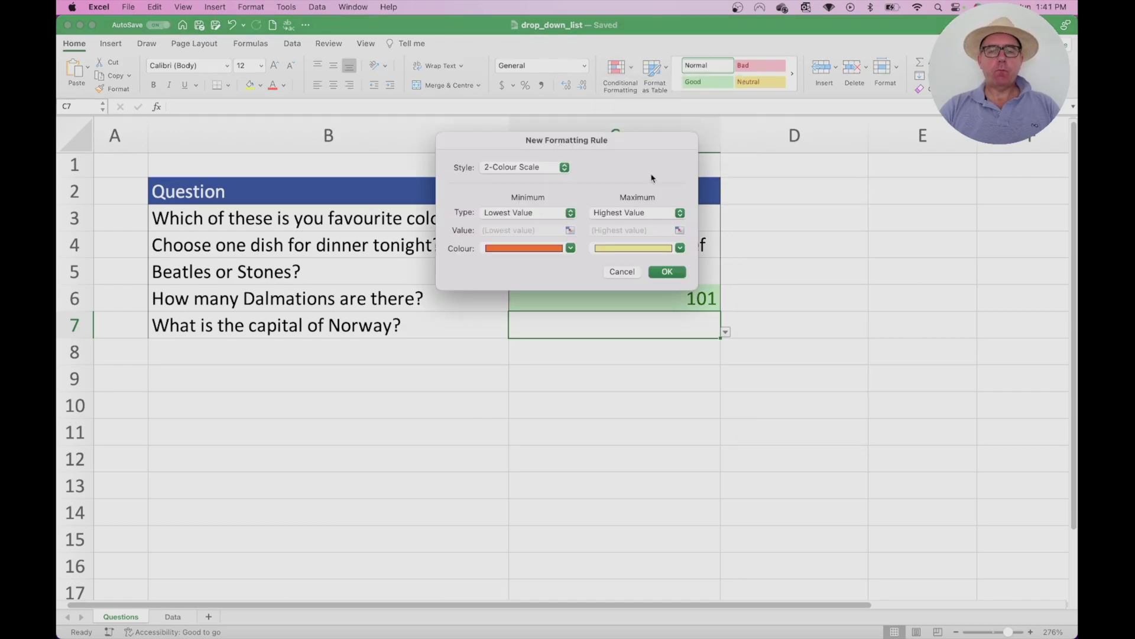
click(538, 168)
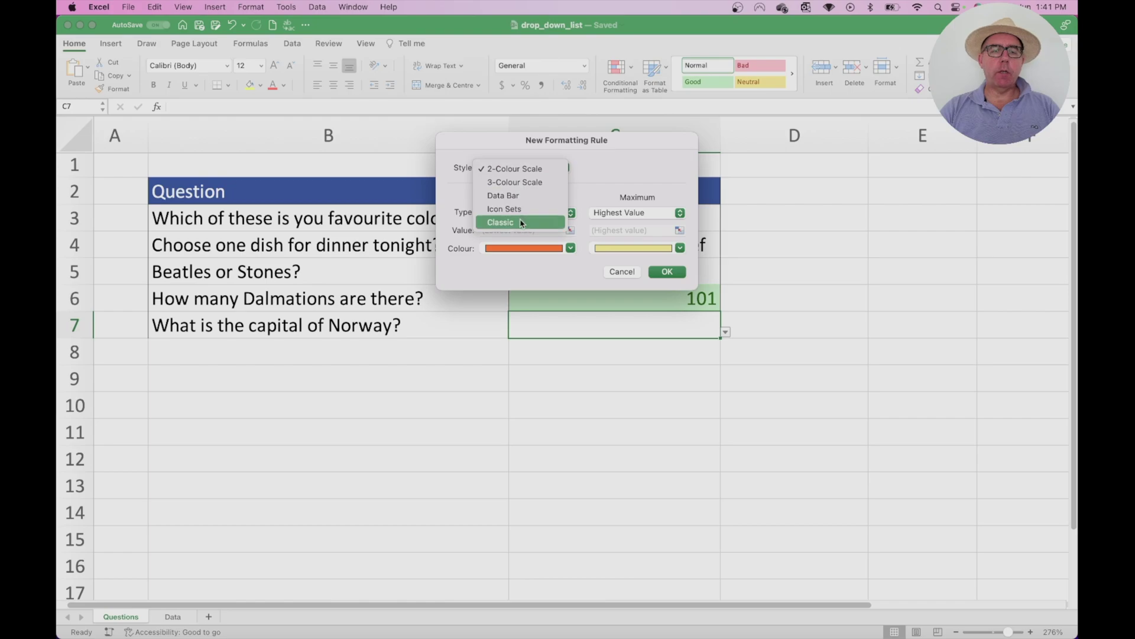
click(502, 222)
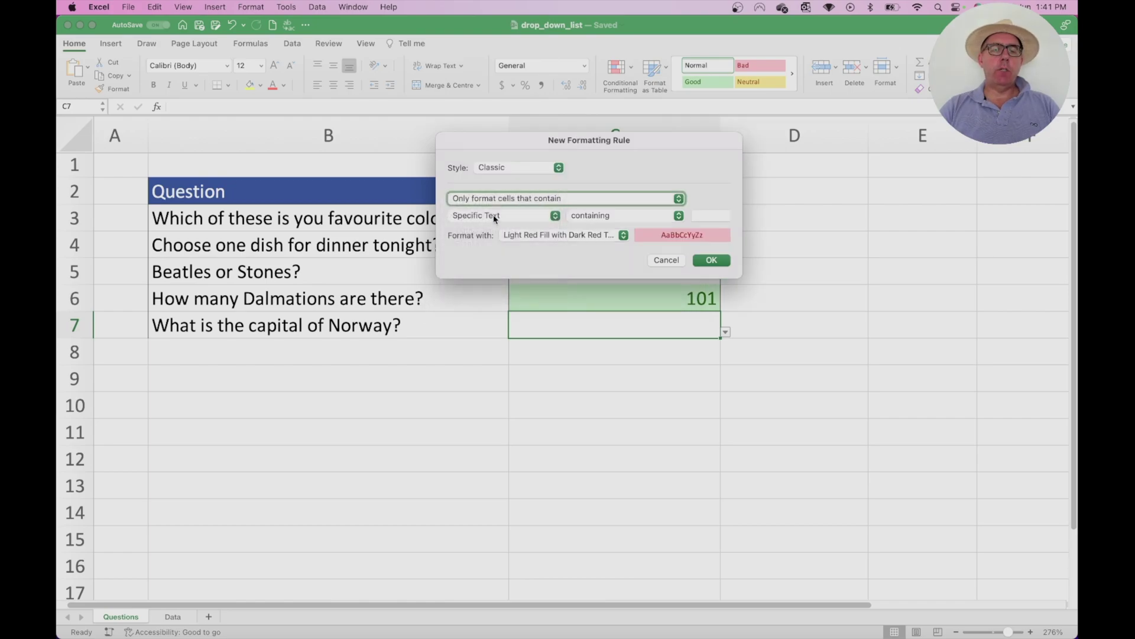
click(498, 218)
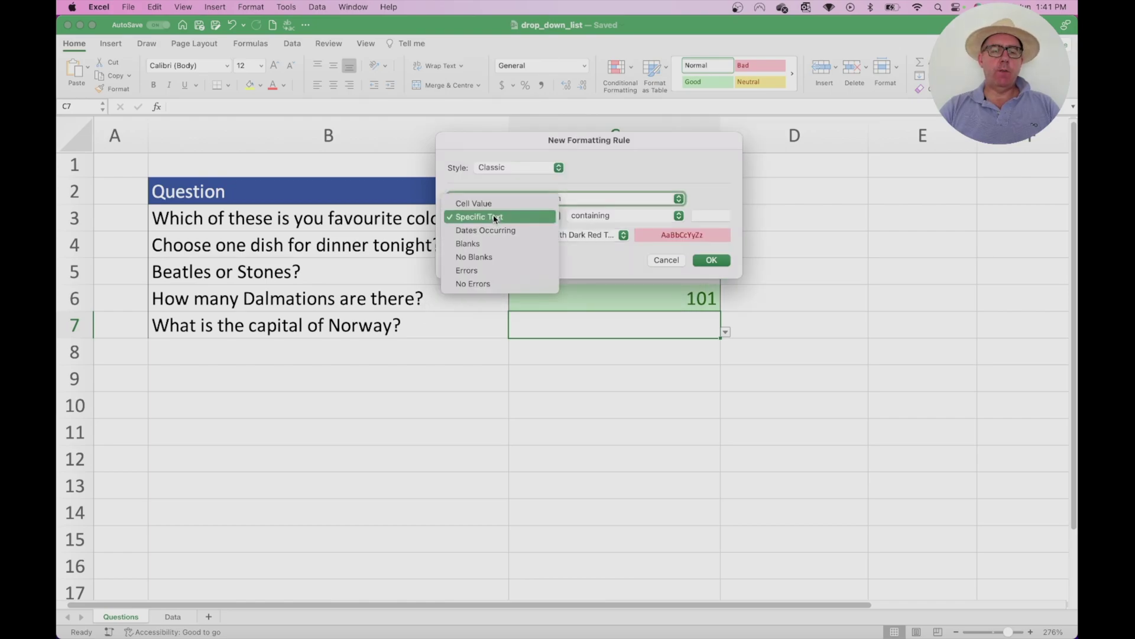
click(486, 256)
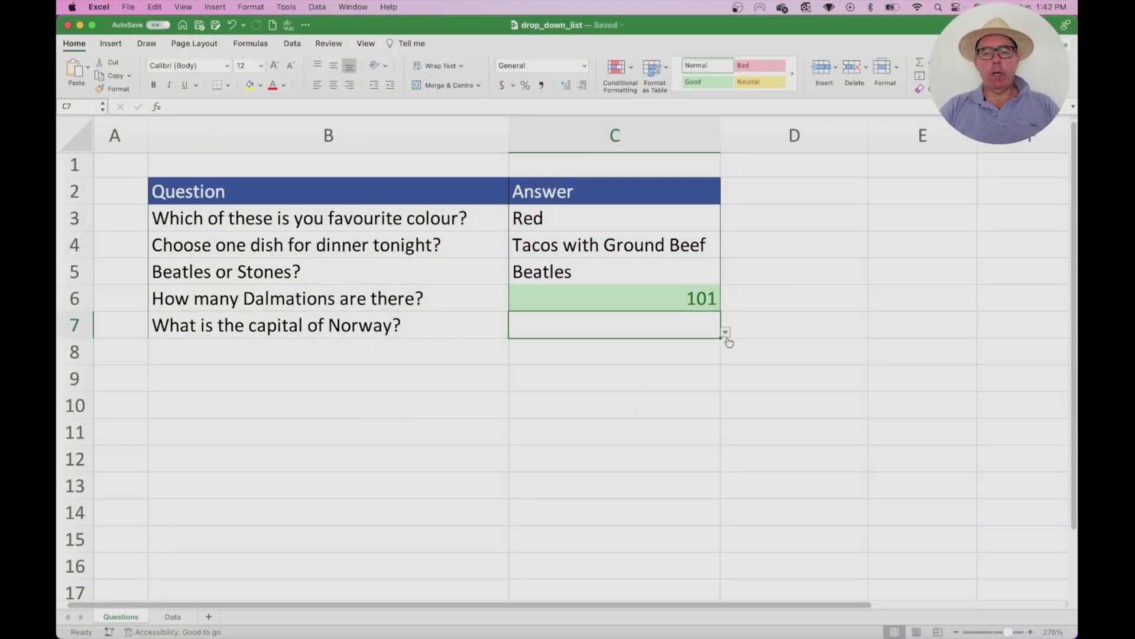
click(726, 333)
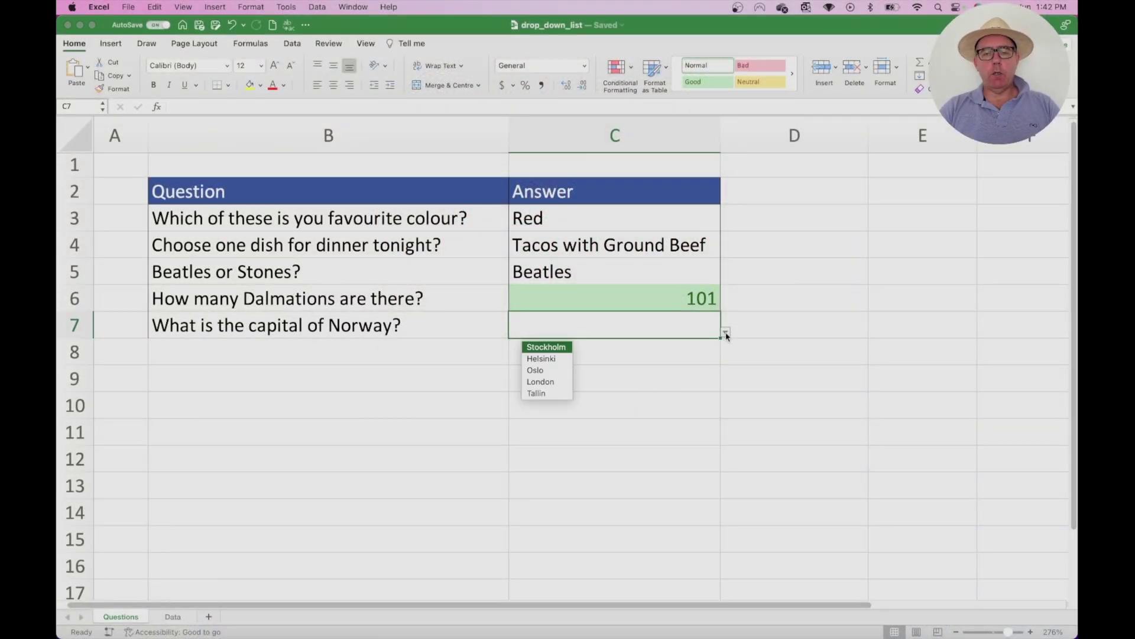
click(555, 371)
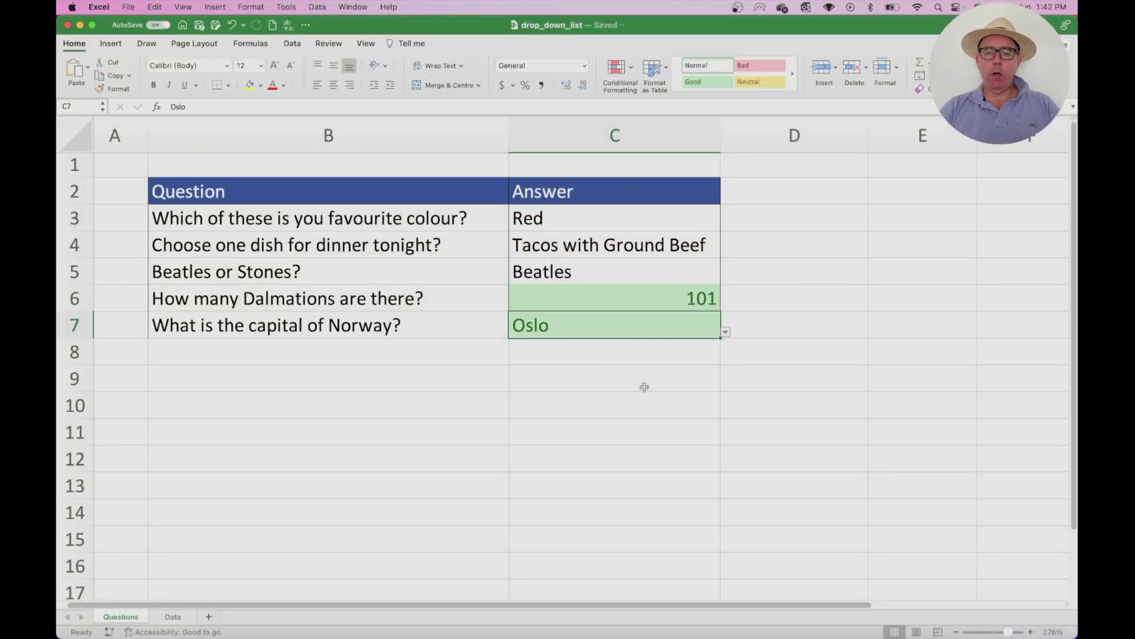
click(726, 332)
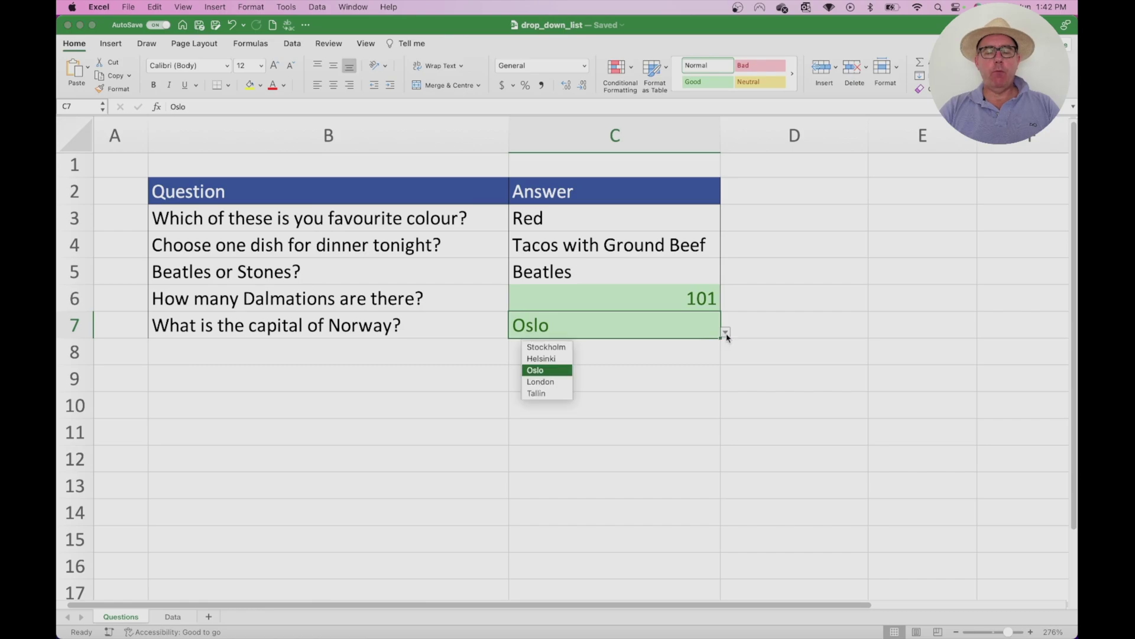
click(567, 352)
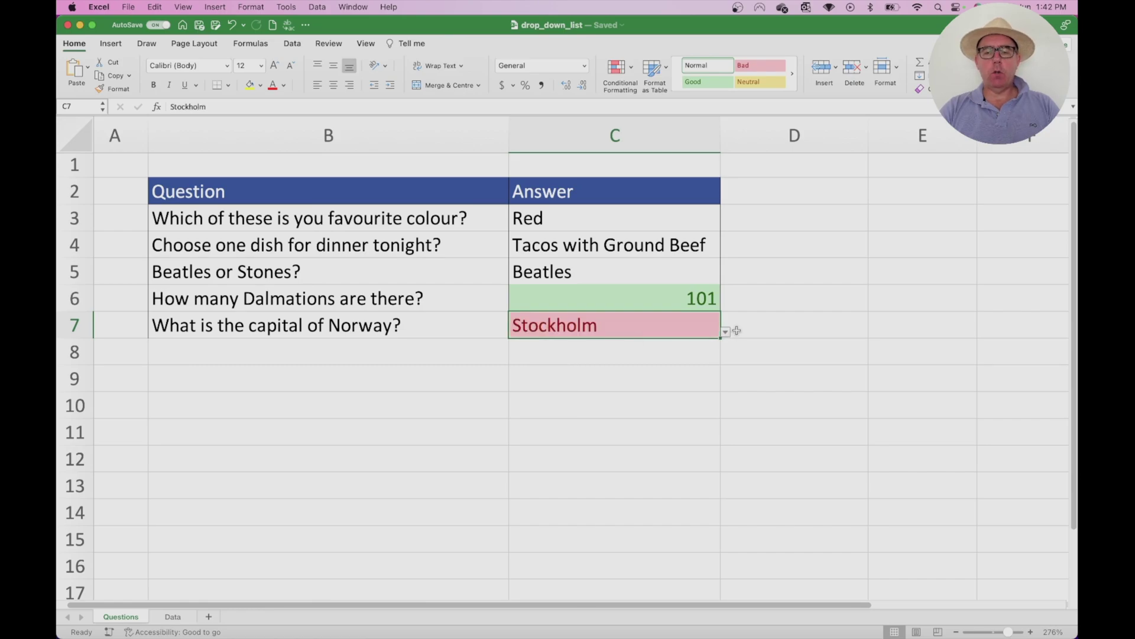
click(724, 333)
click(560, 359)
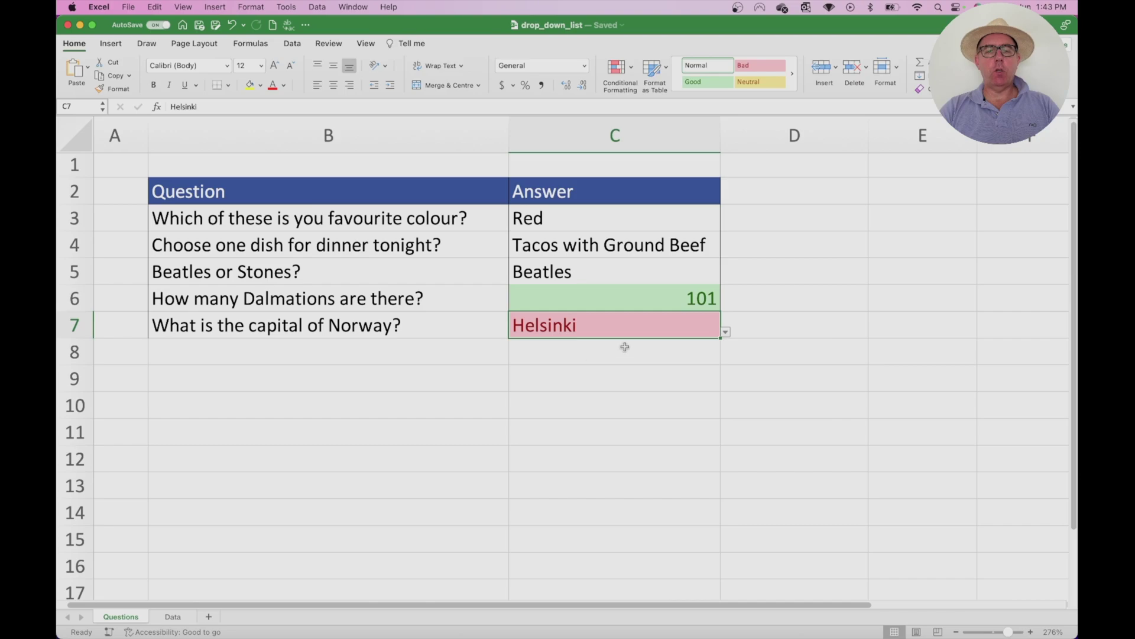
click(726, 333)
click(541, 382)
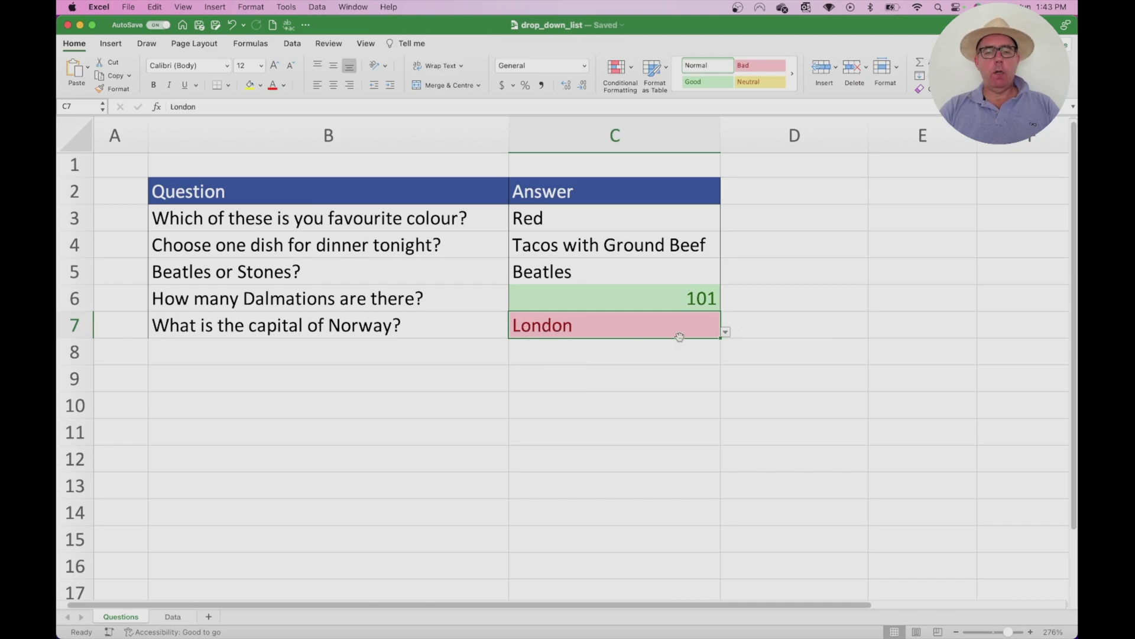
click(726, 333)
click(561, 393)
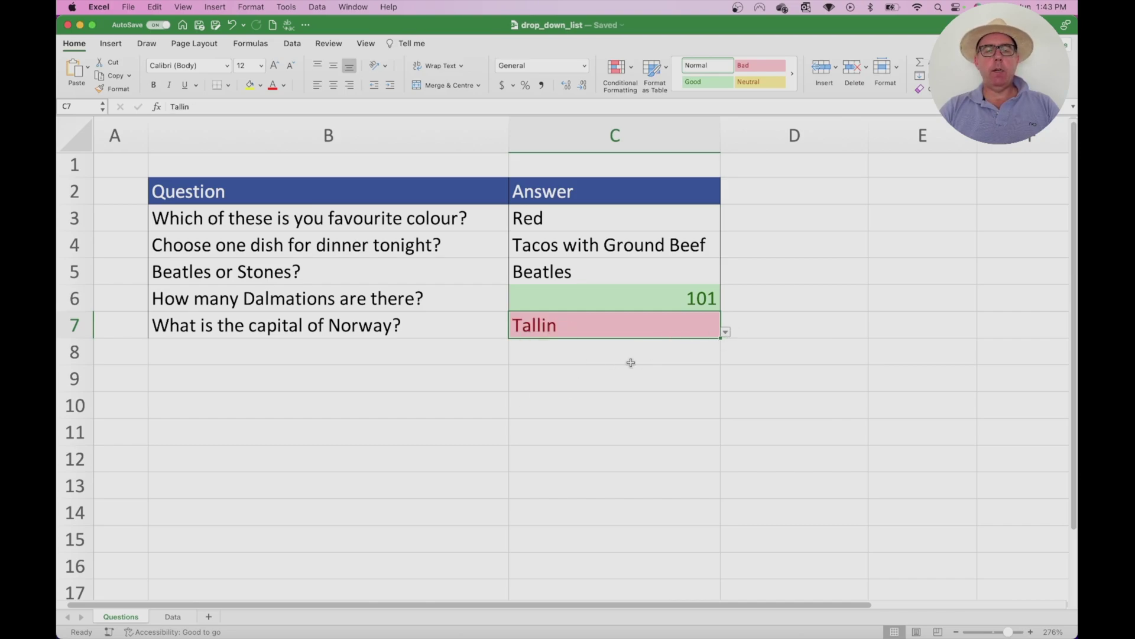
click(726, 333)
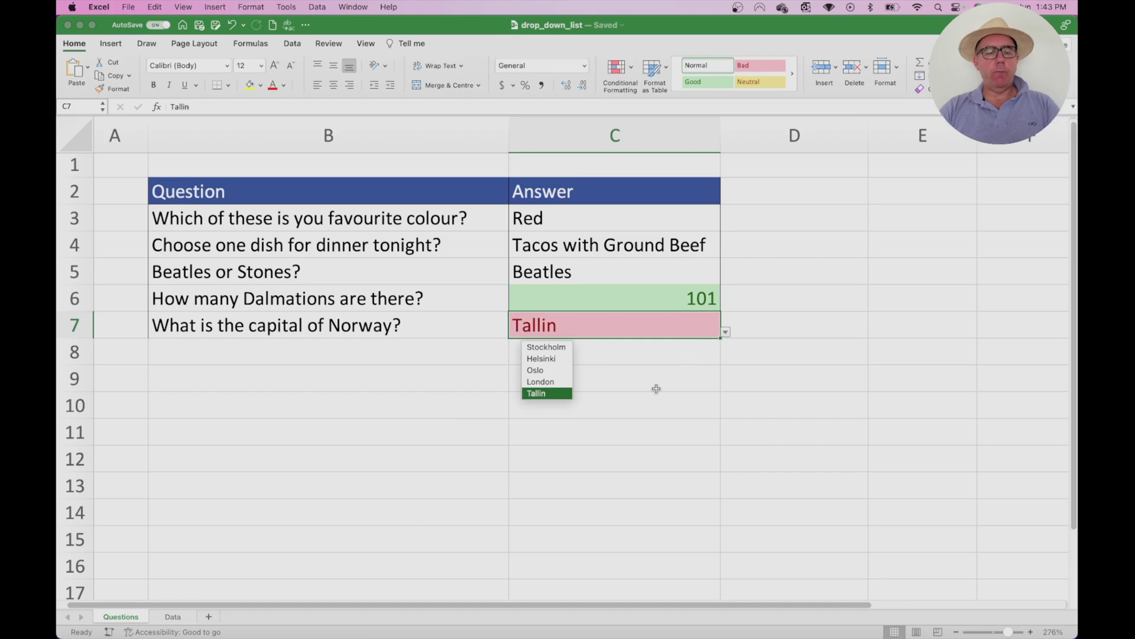
key(Escape)
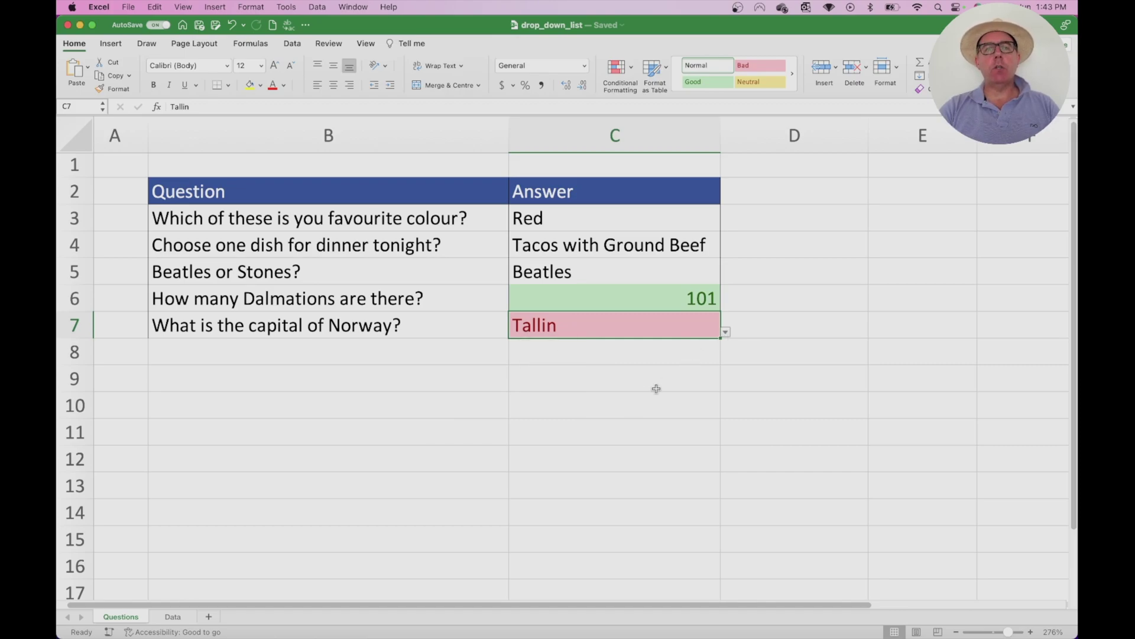
key(Delete)
click(630, 370)
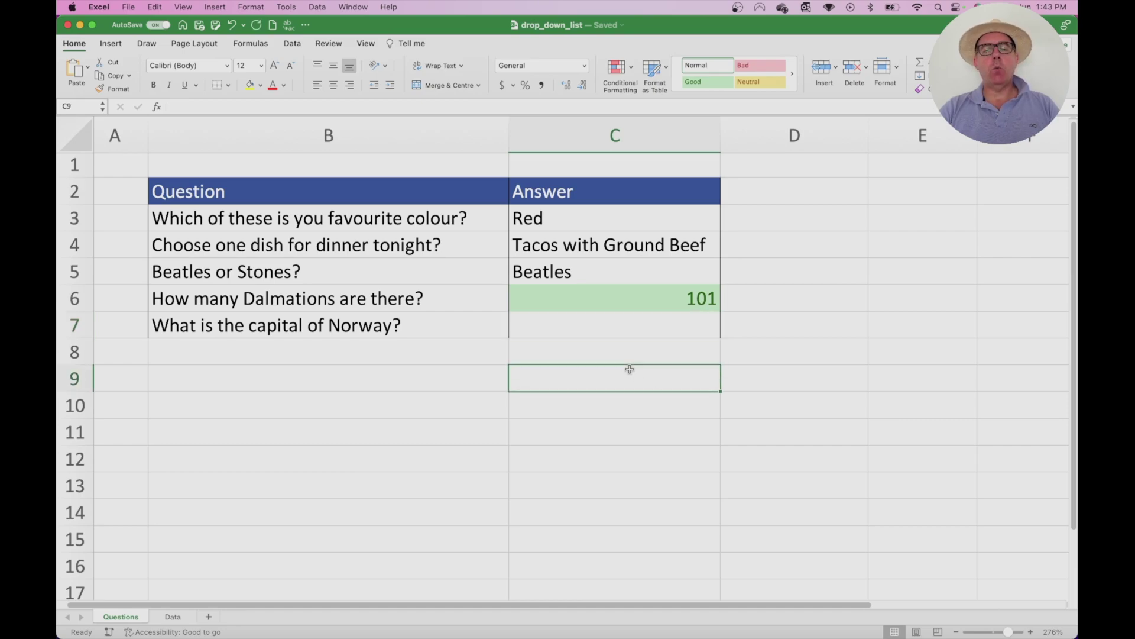
key(Up)
key(Up)
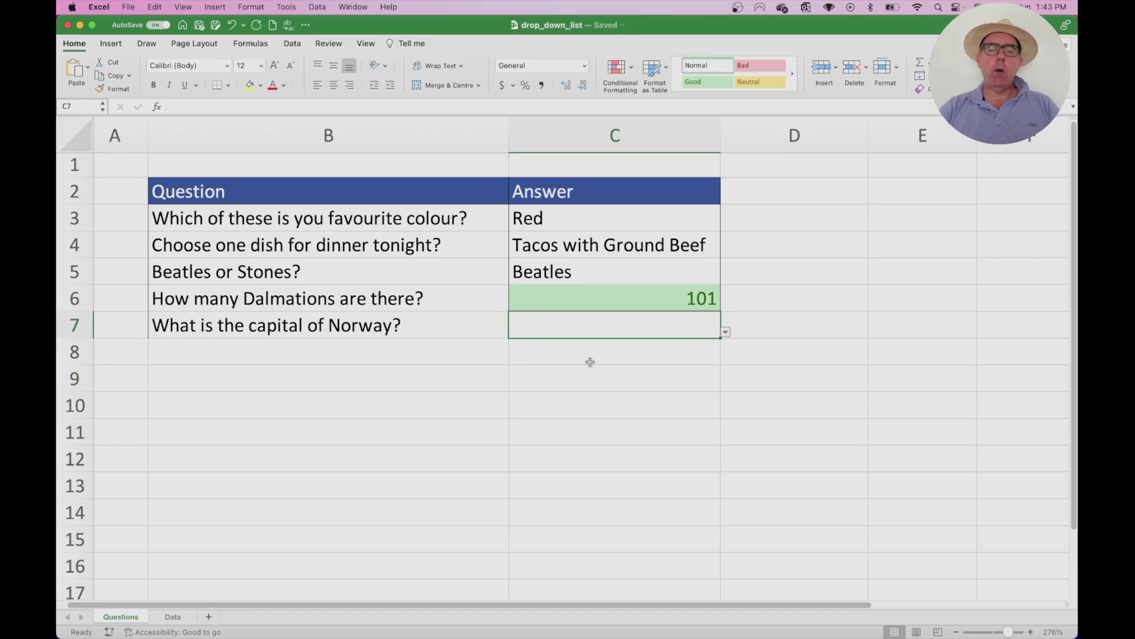
In C7's rule manager, move 'Cell does not contain a blank value' above the Oslo rule
click(626, 85)
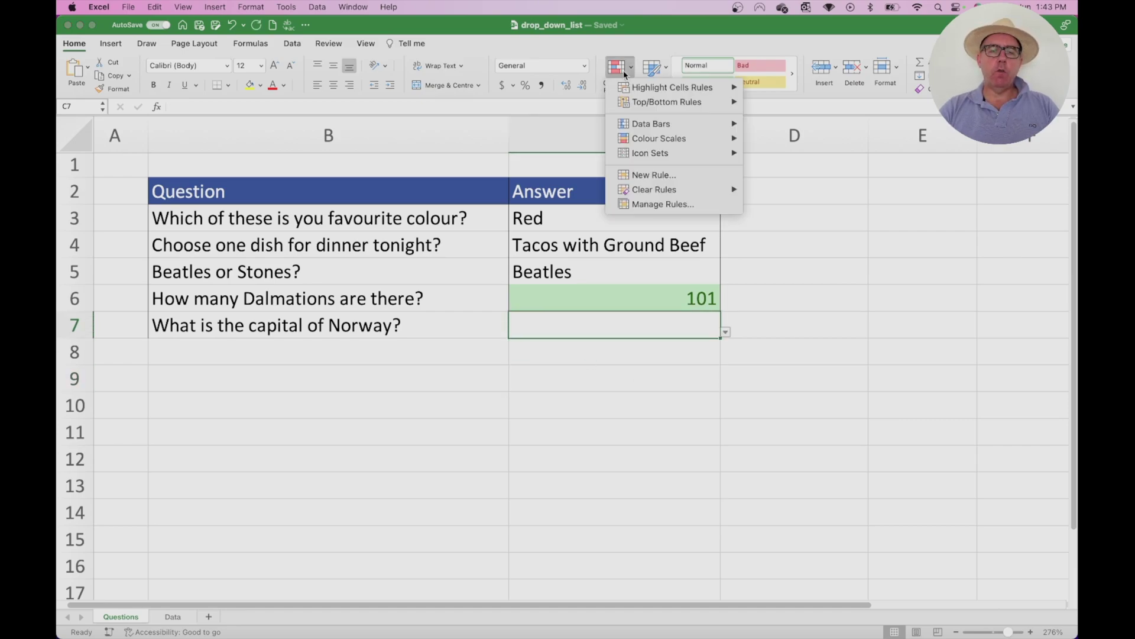
click(647, 204)
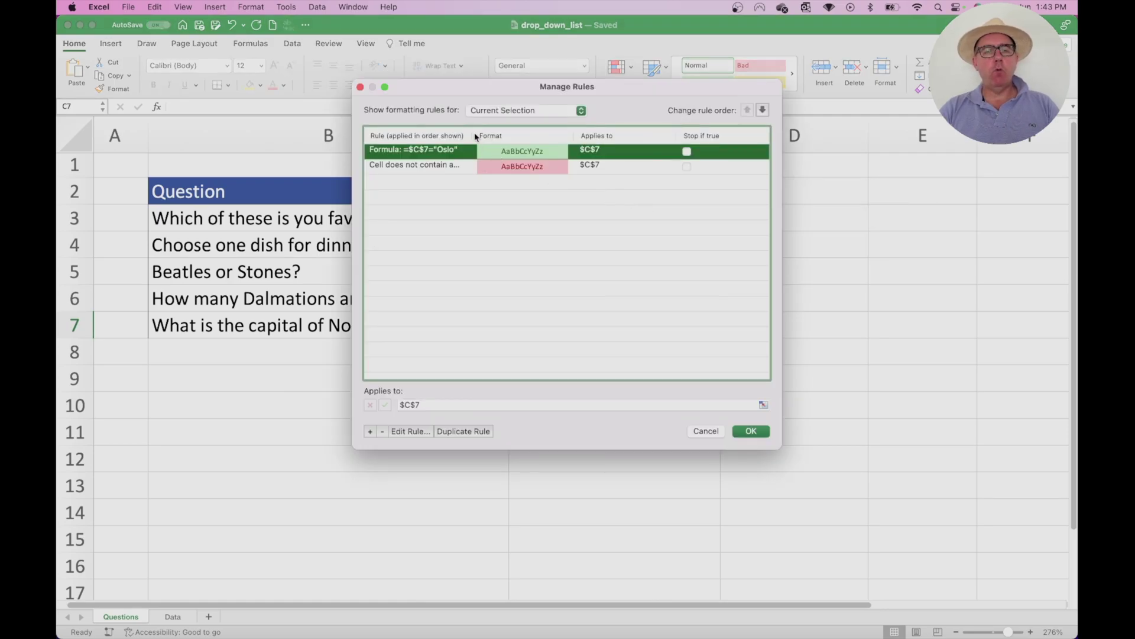
drag(471, 133, 522, 133)
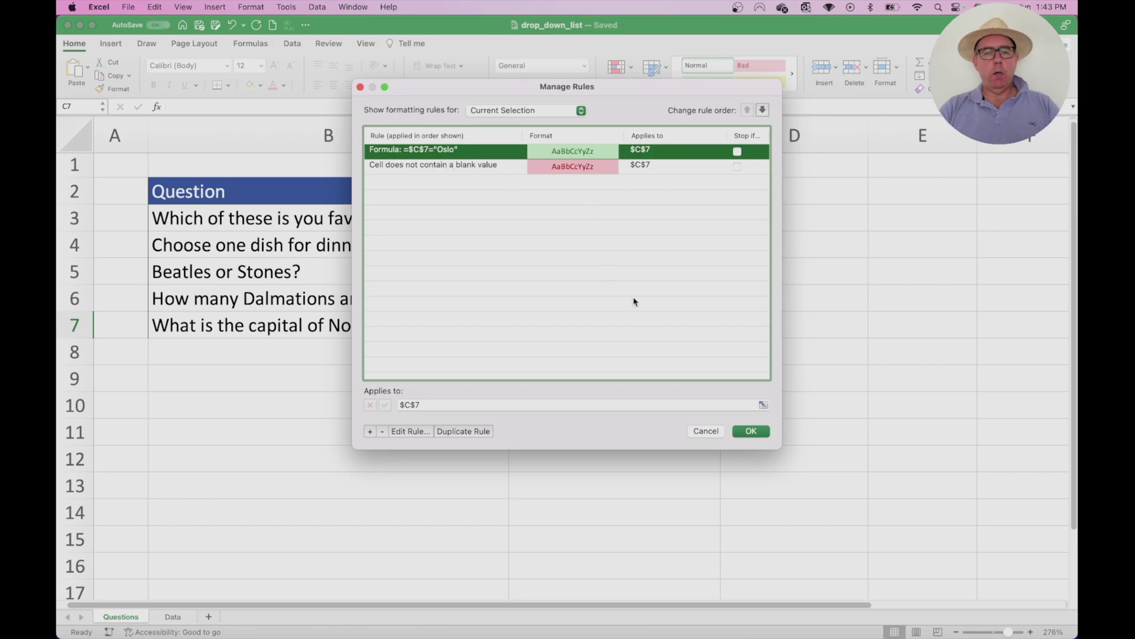
key(Down)
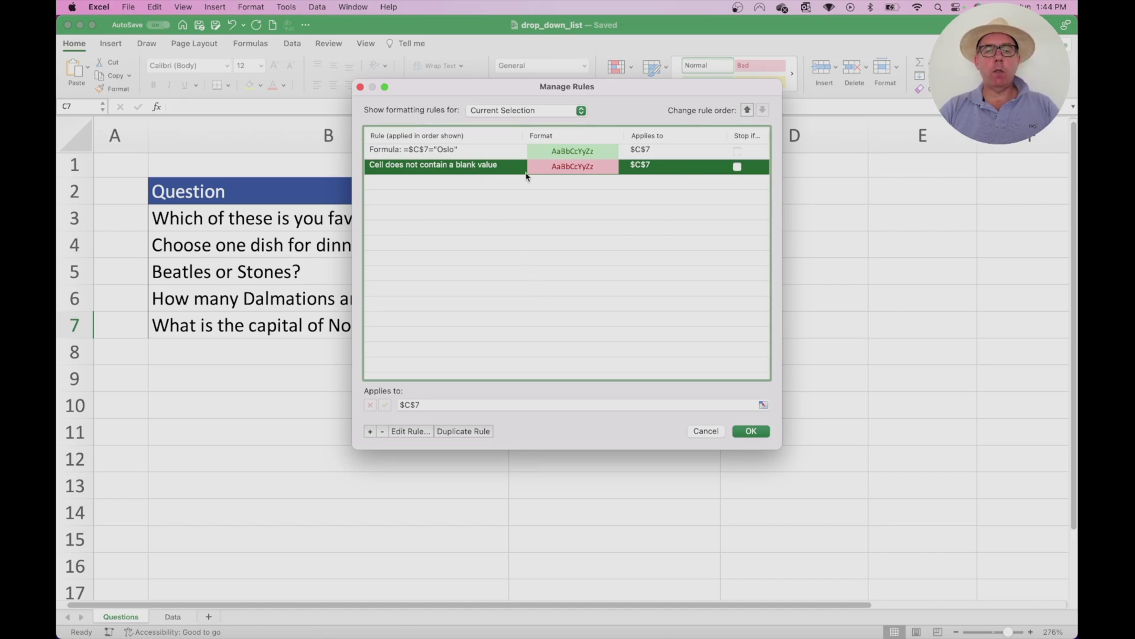
click(747, 110)
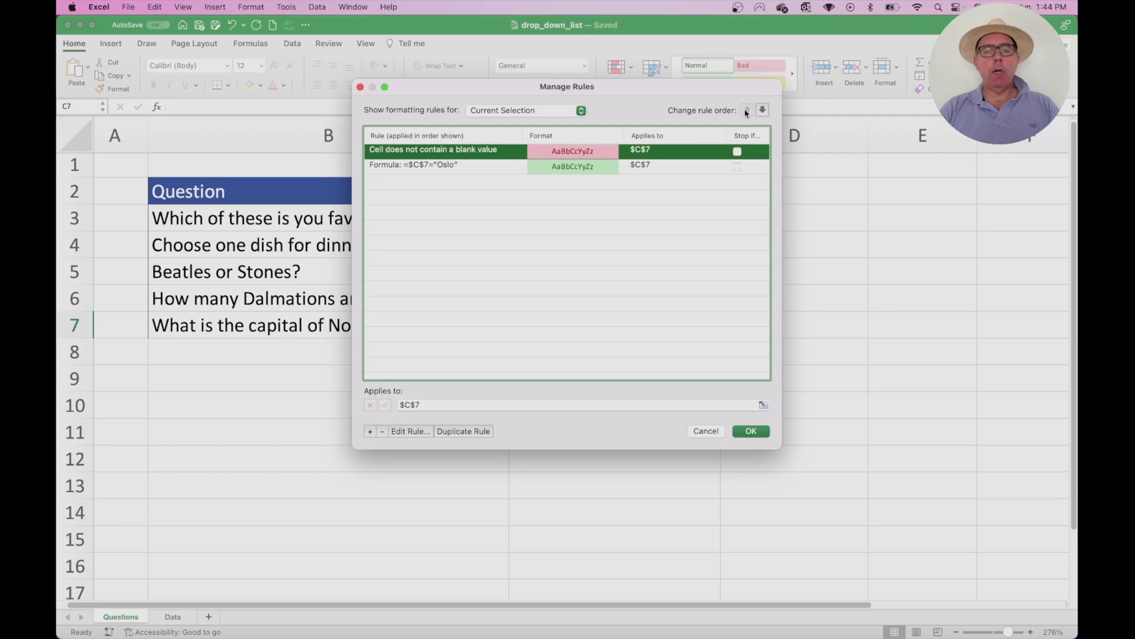
click(751, 431)
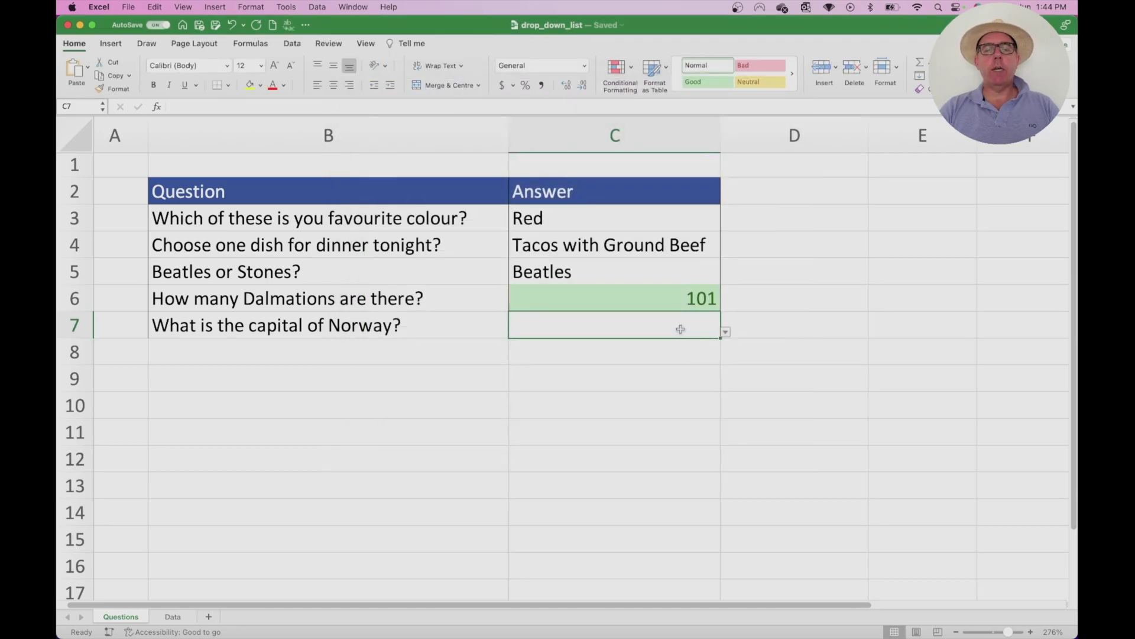
click(726, 332)
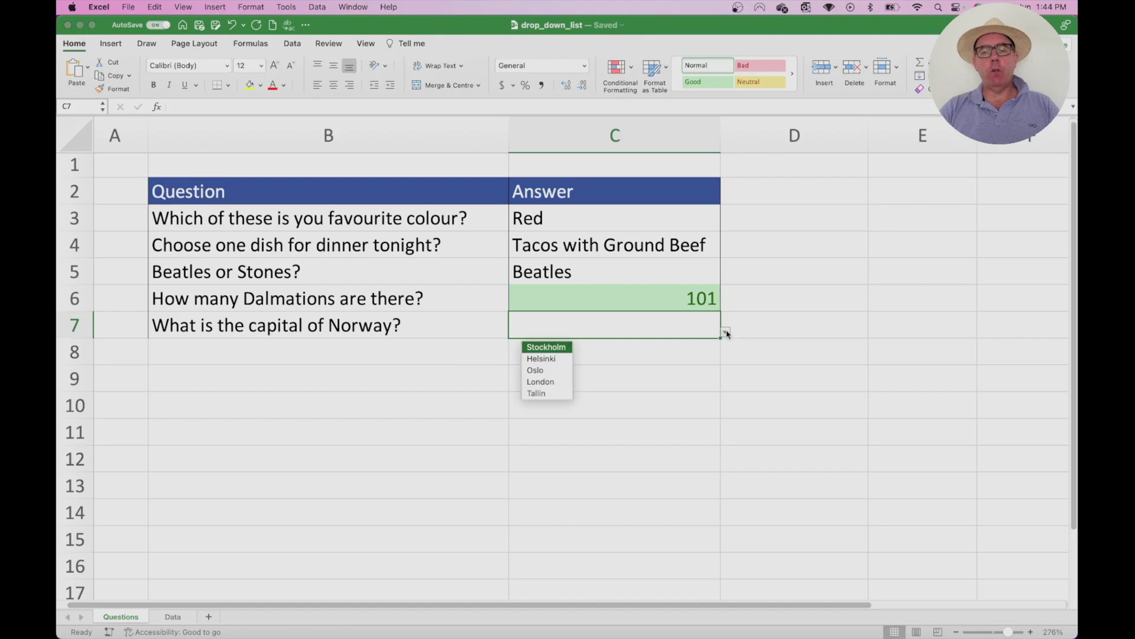
click(564, 376)
key(Delete)
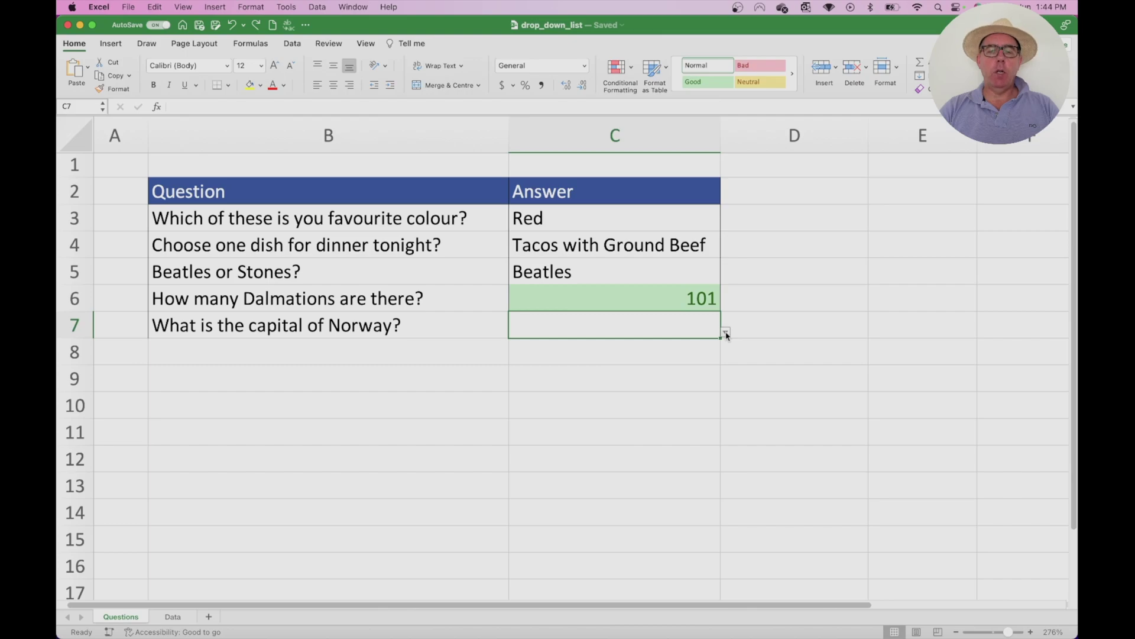
click(726, 332)
click(566, 376)
click(727, 334)
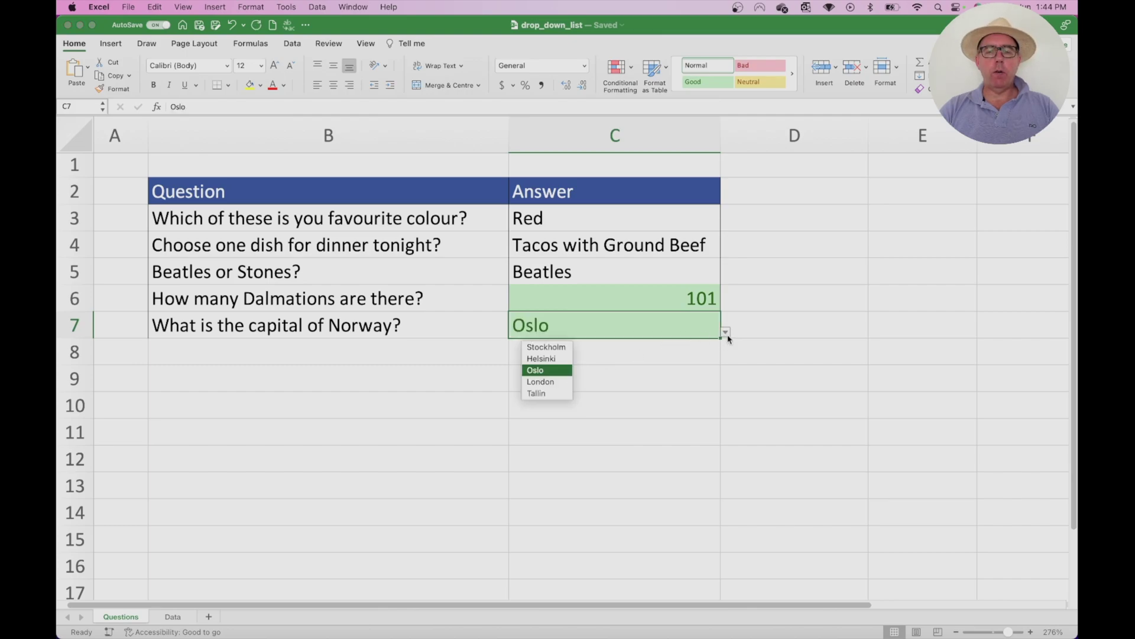
click(544, 358)
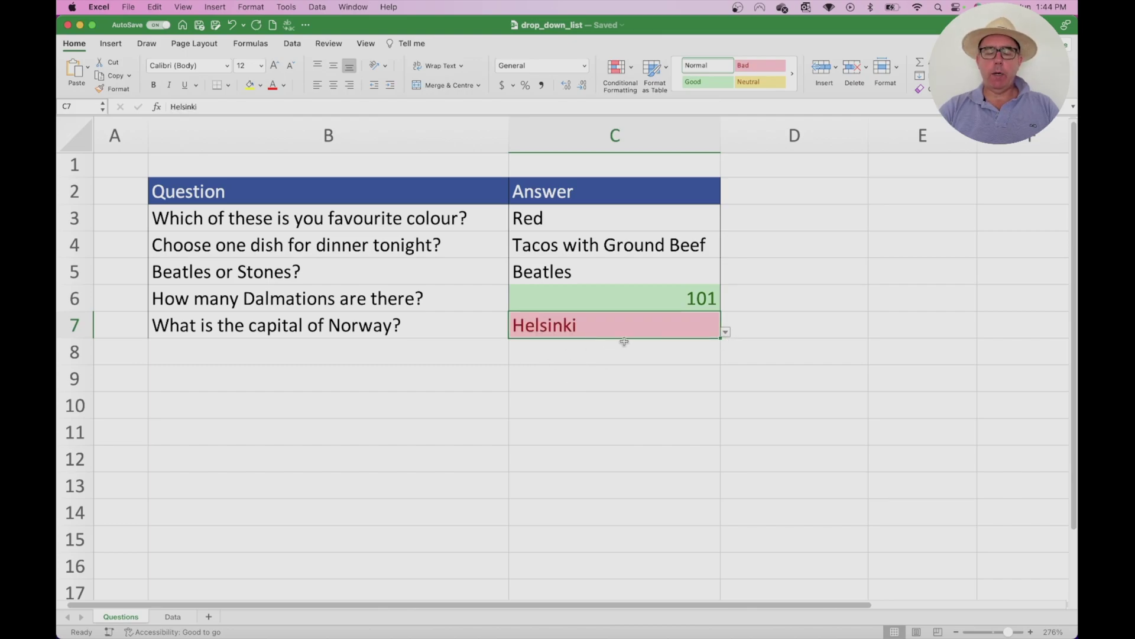
key(Delete)
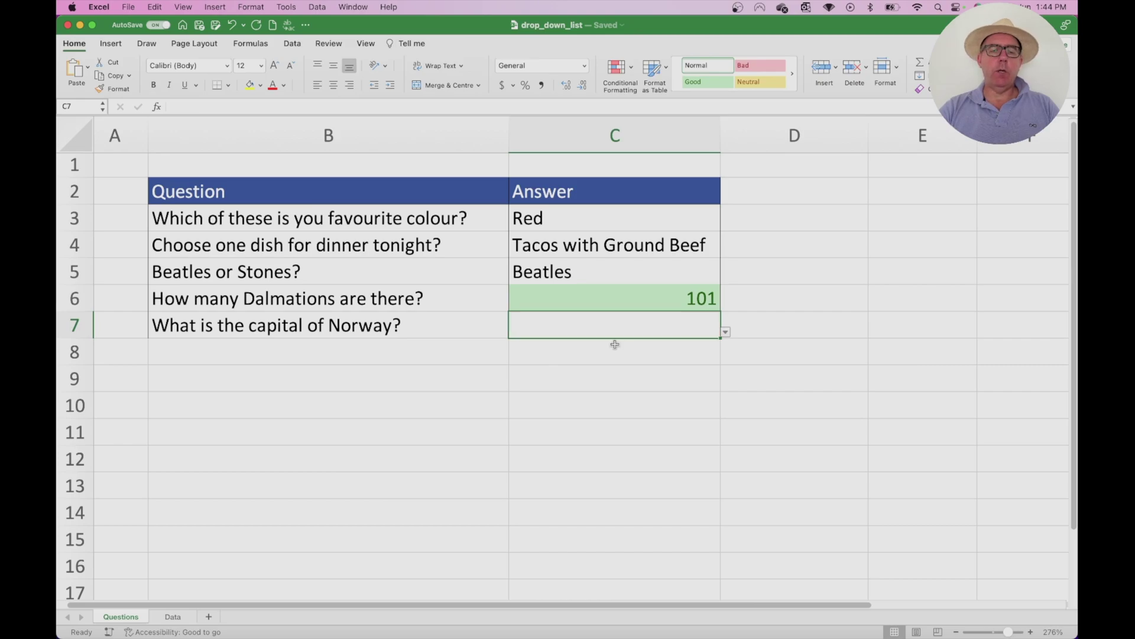
click(601, 351)
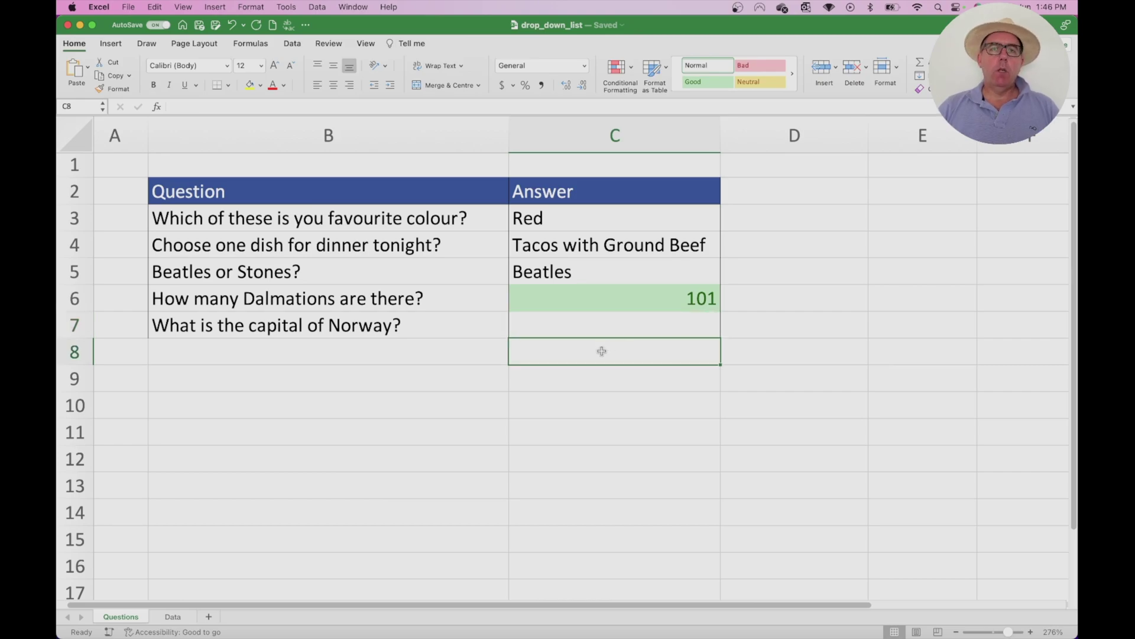